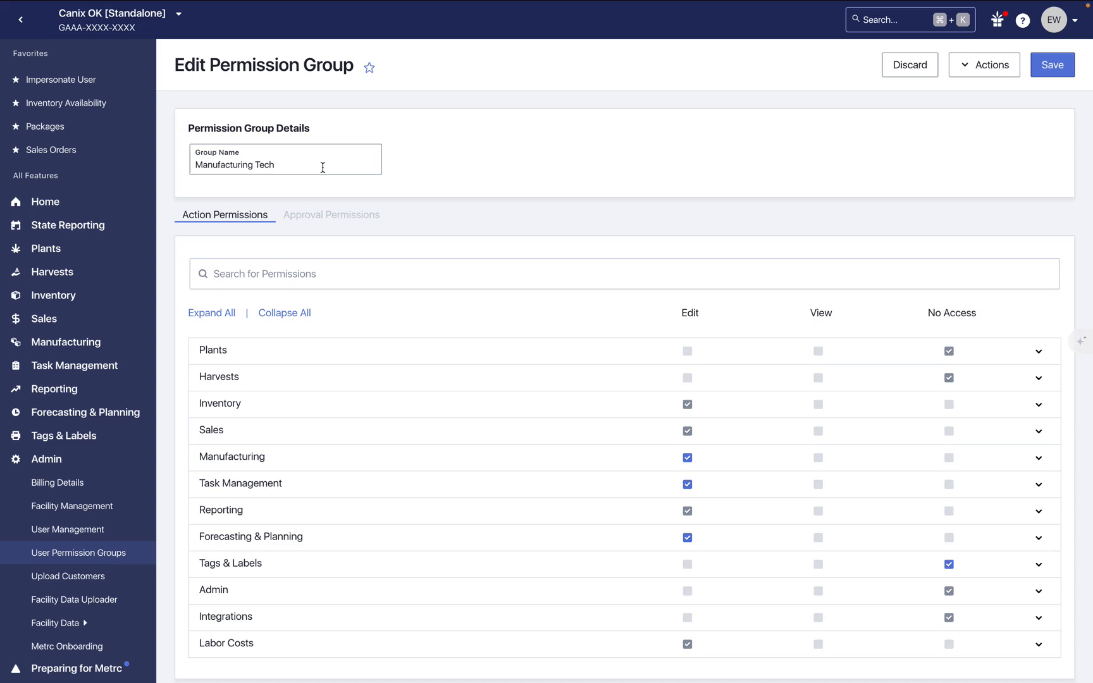
Under Labor Costs, set Labor Costs and Labor Hours to No Access and Labor Hours Only to Edit.
{"action": "scroll", "coordinate": [598, 182], "scroll_direction": "down", "scroll_amount": 1}
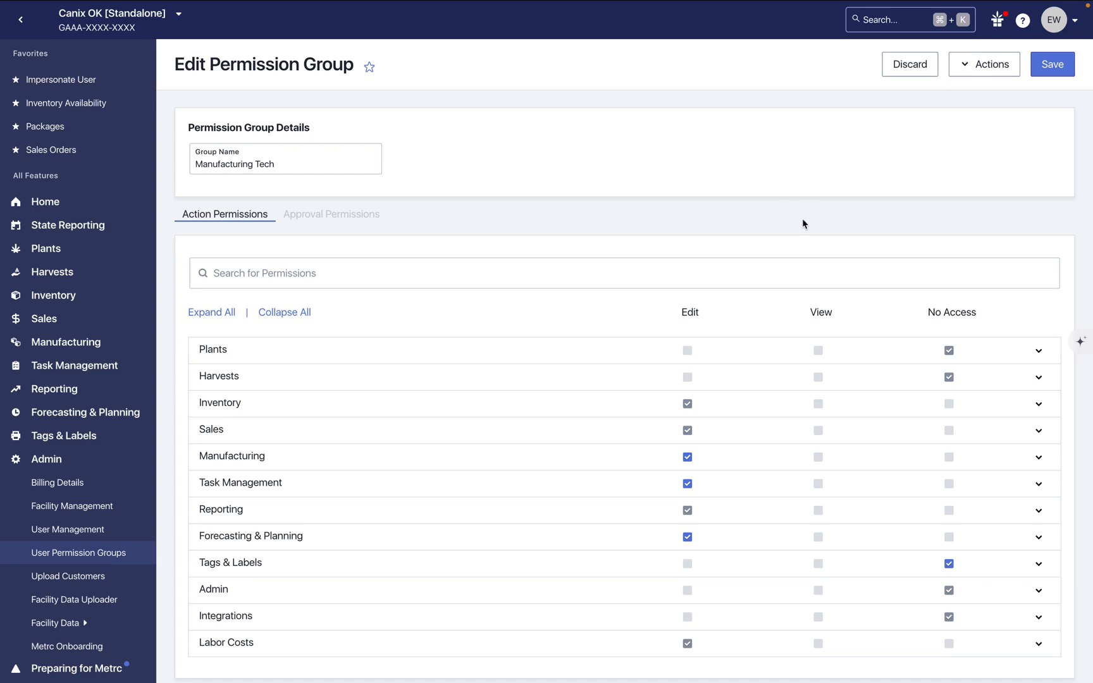
{"action": "left_click", "coordinate": [565, 653]}
{"action": "scroll", "coordinate": [565, 654], "scroll_direction": "down", "scroll_amount": 3}
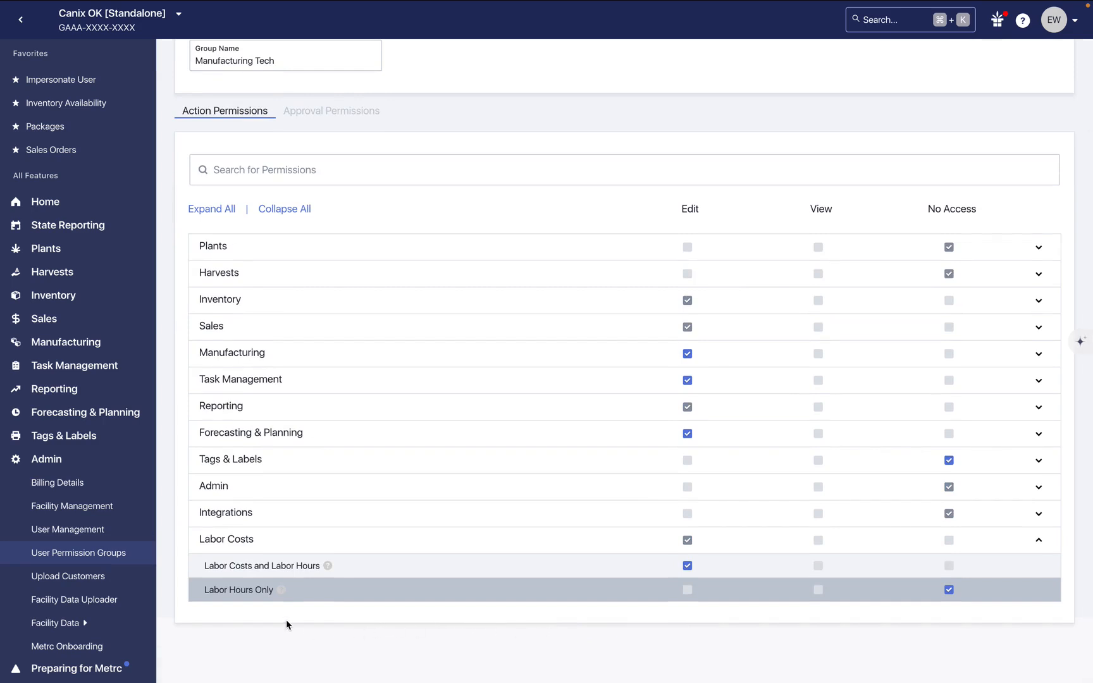
{"action": "left_click", "coordinate": [307, 541]}
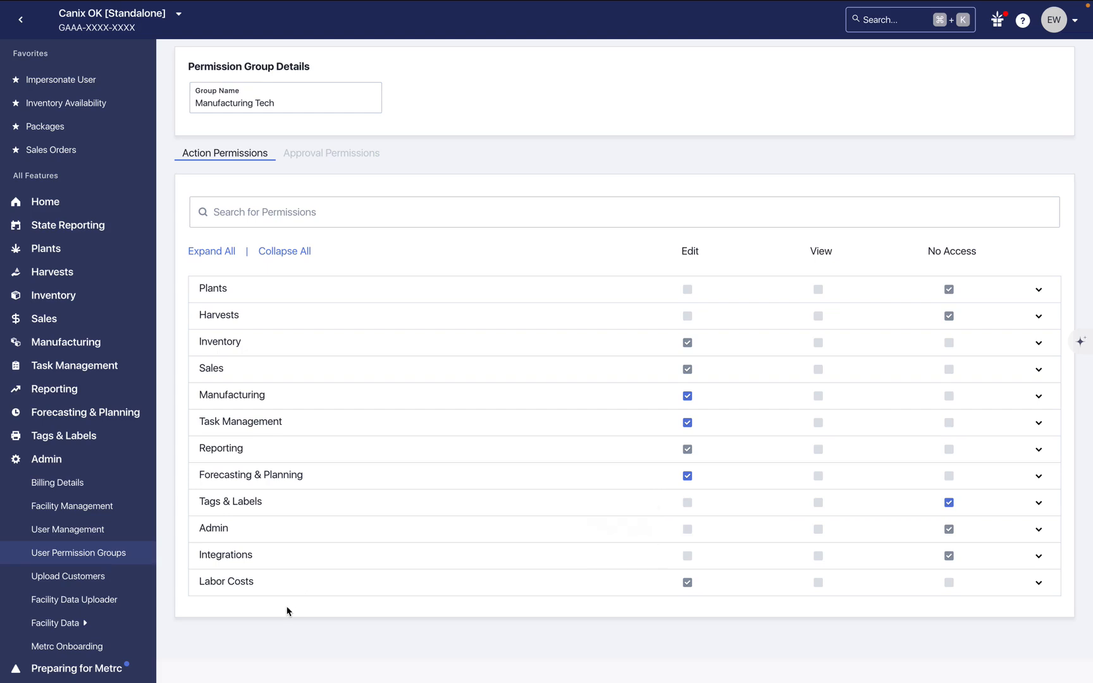
{"action": "left_click", "coordinate": [288, 589]}
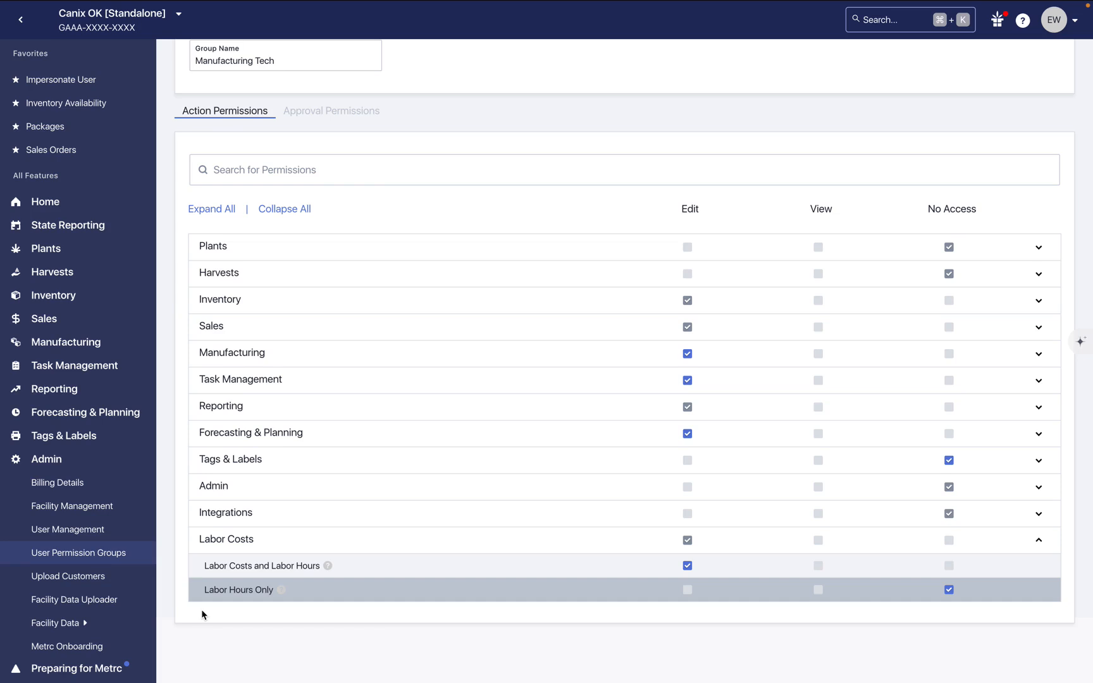
{"action": "mouse_move", "coordinate": [328, 566]}
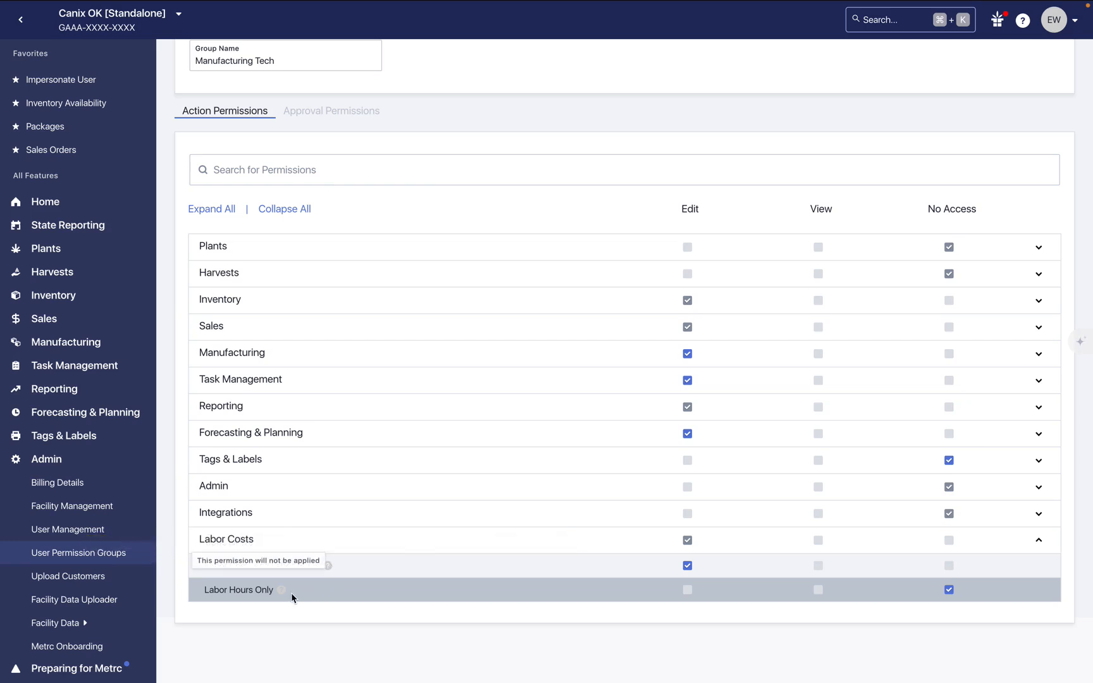
{"action": "left_click", "coordinate": [949, 565]}
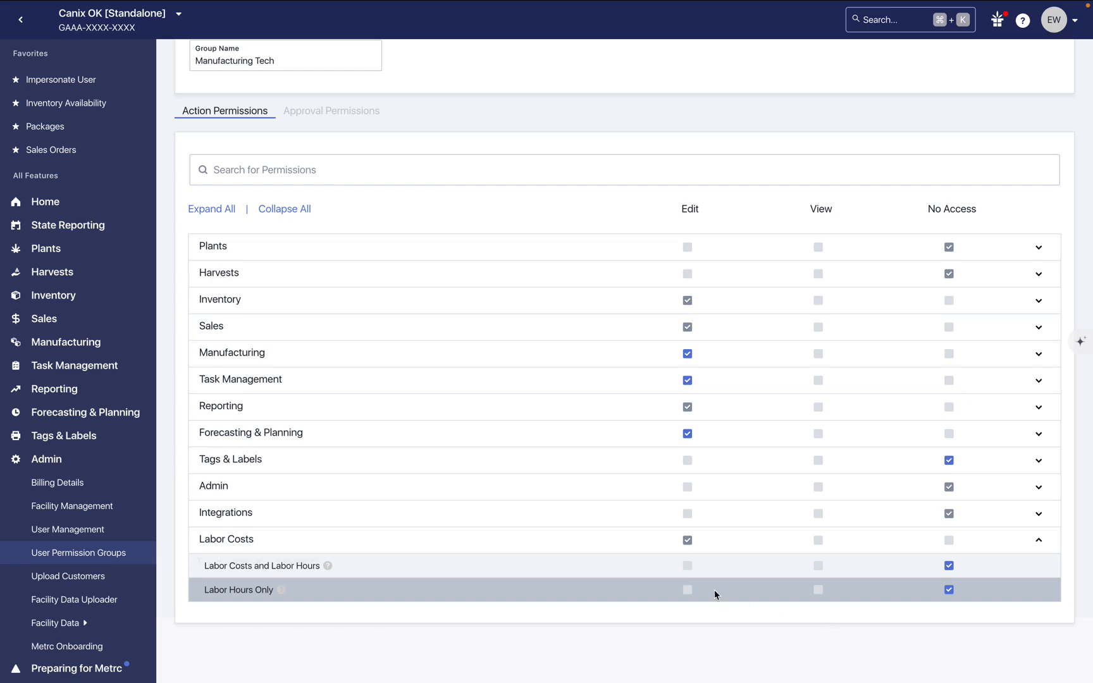
{"action": "left_click", "coordinate": [688, 590]}
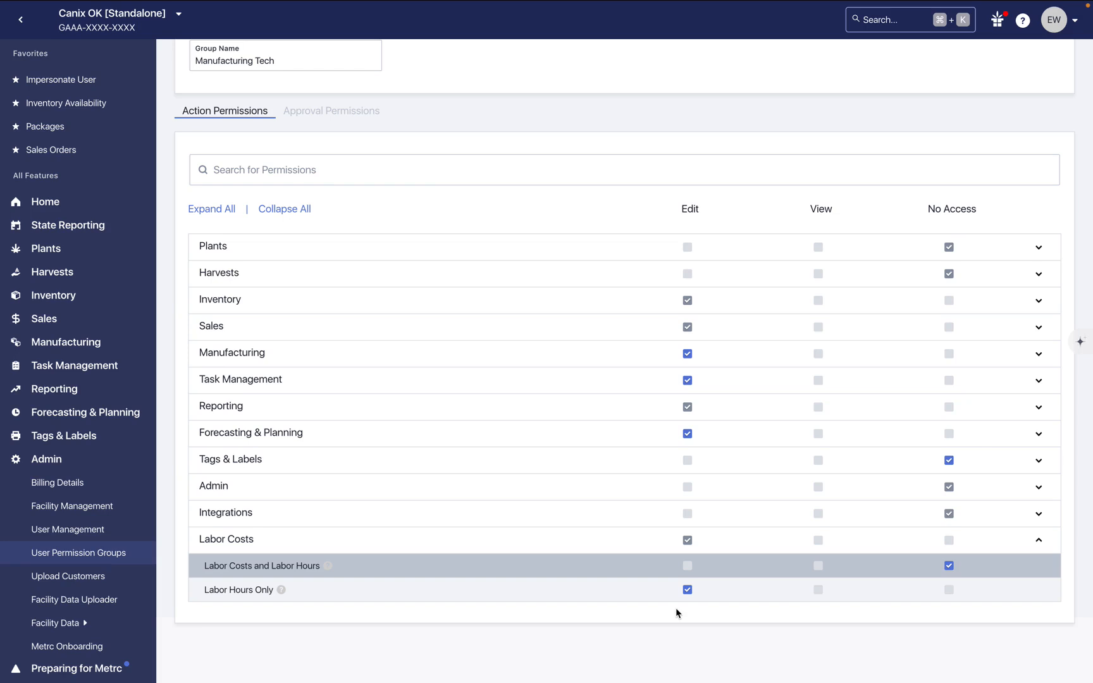
{"action": "mouse_move", "coordinate": [281, 592]}
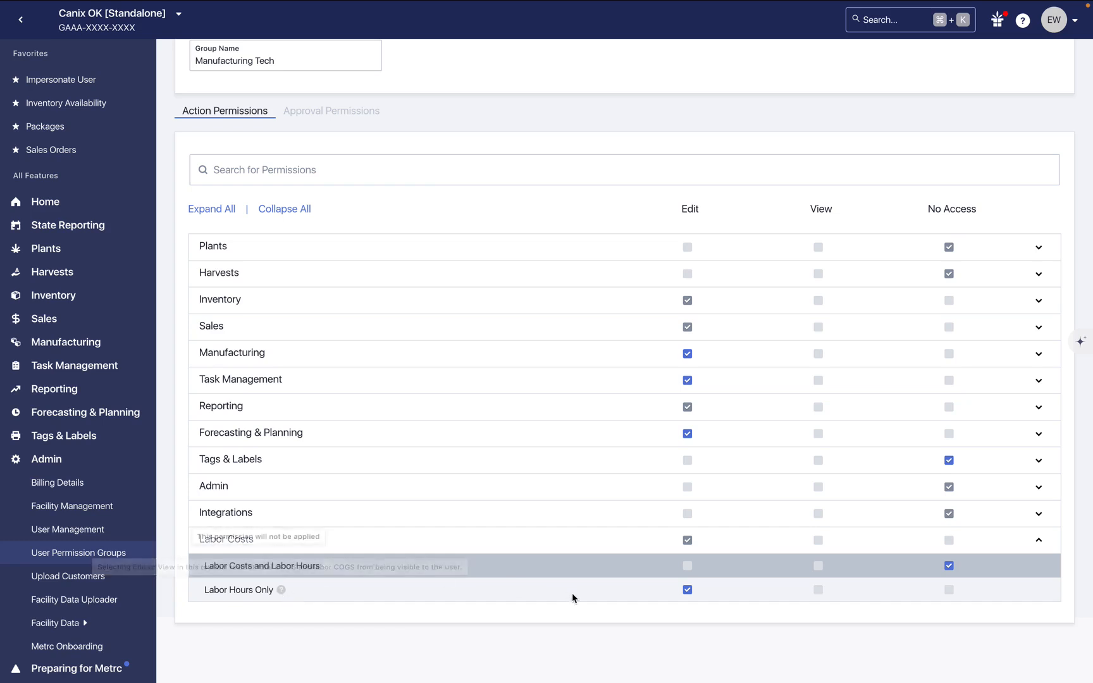
{"action": "mouse_move", "coordinate": [571, 575]}
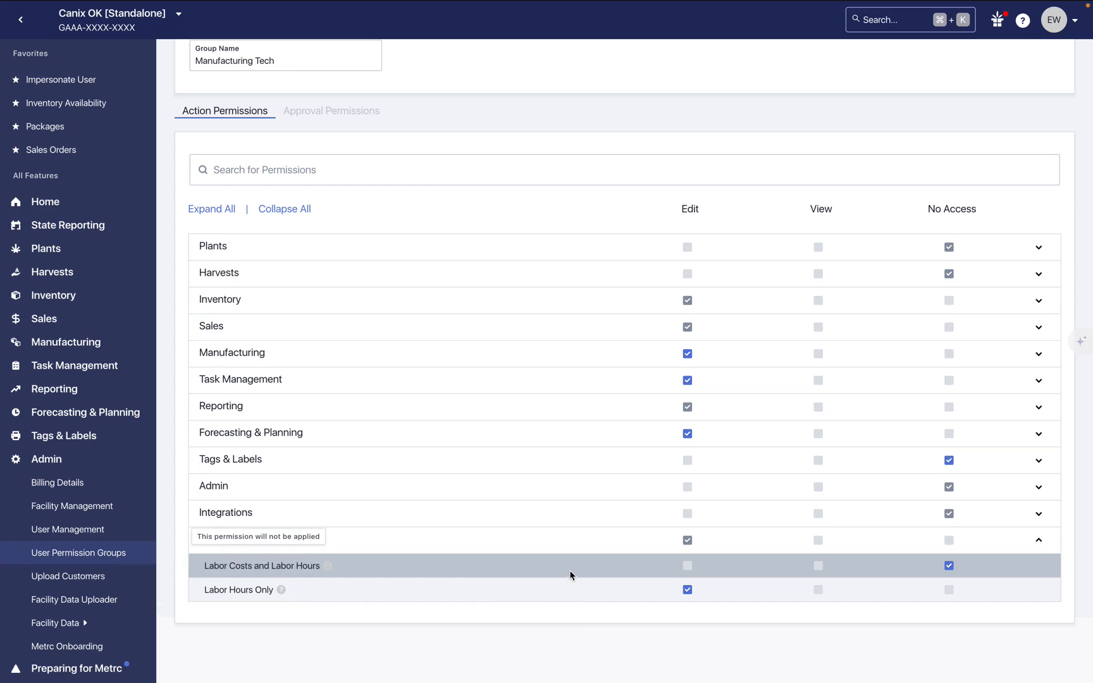
{"action": "left_click", "coordinate": [480, 549]}
Set the whole Integrations permission category, including Lendica, to No Access and collapse it.
{"action": "left_click", "coordinate": [479, 556]}
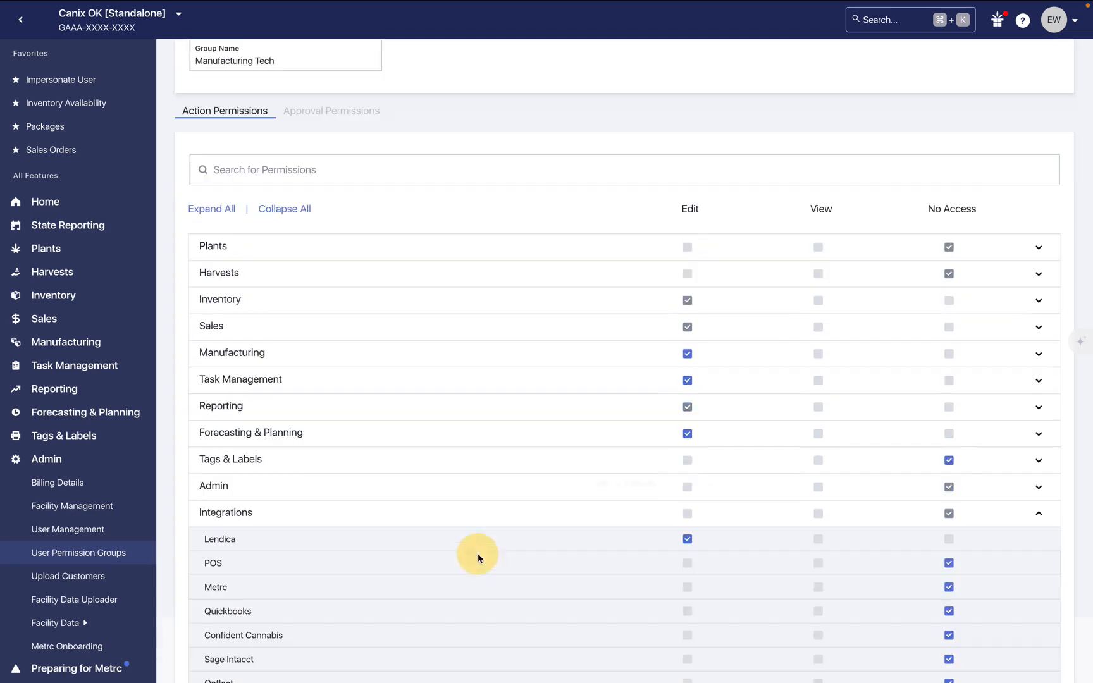
{"action": "left_click", "coordinate": [952, 536]}
{"action": "left_click", "coordinate": [949, 511]}
{"action": "scroll", "coordinate": [917, 550], "scroll_direction": "down", "scroll_amount": 3}
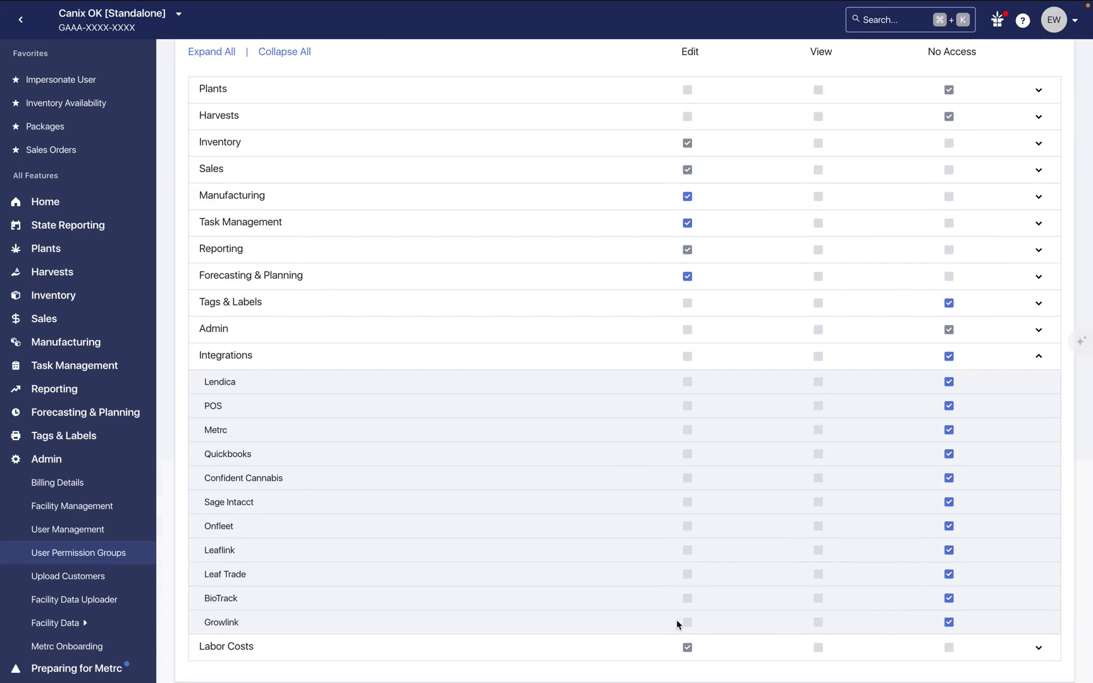
{"action": "left_click", "coordinate": [797, 358]}
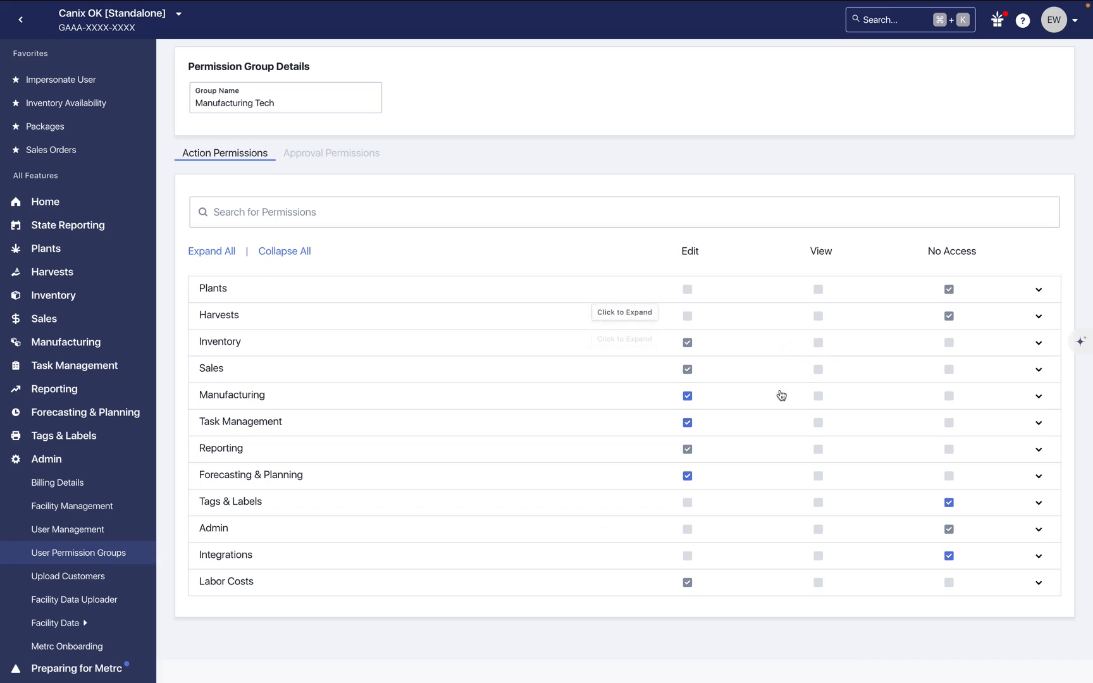
In the Admin permissions, set Locations under Facility Data Uploader to No Access.
{"action": "left_click", "coordinate": [776, 529]}
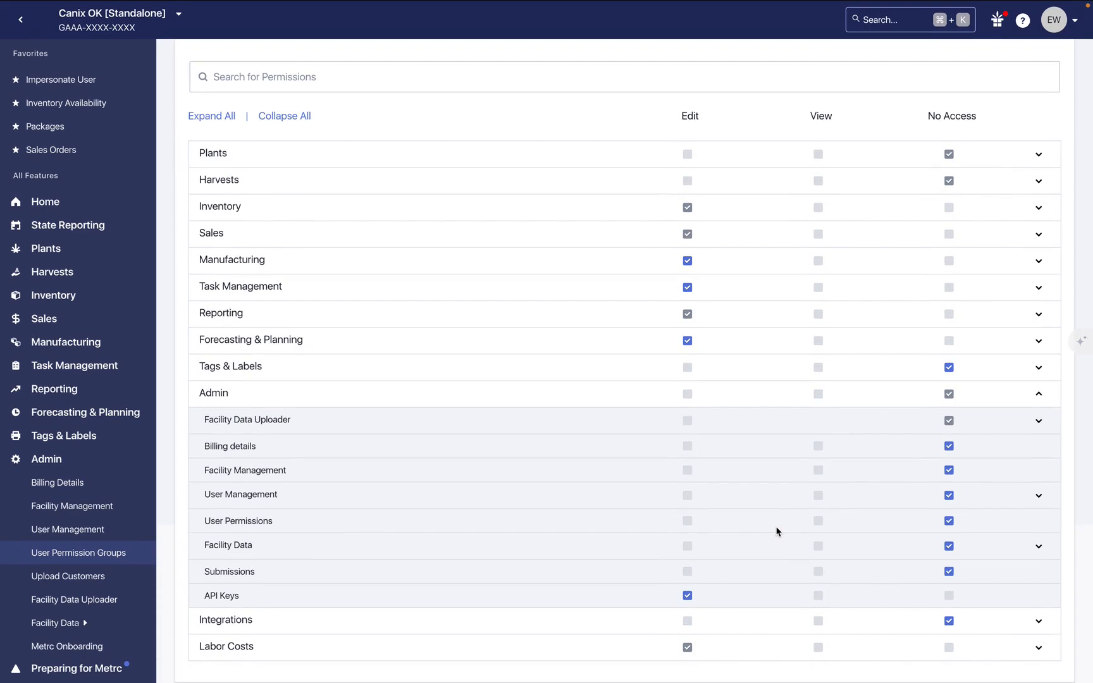
{"action": "left_click", "coordinate": [453, 501]}
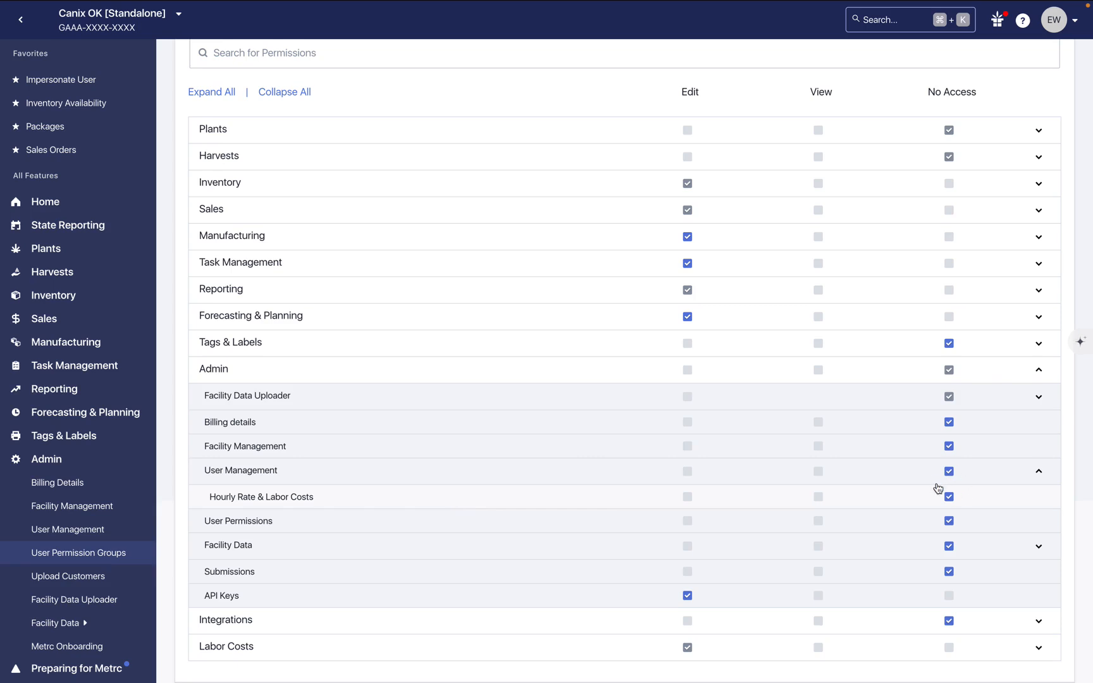
{"action": "left_click", "coordinate": [906, 473]}
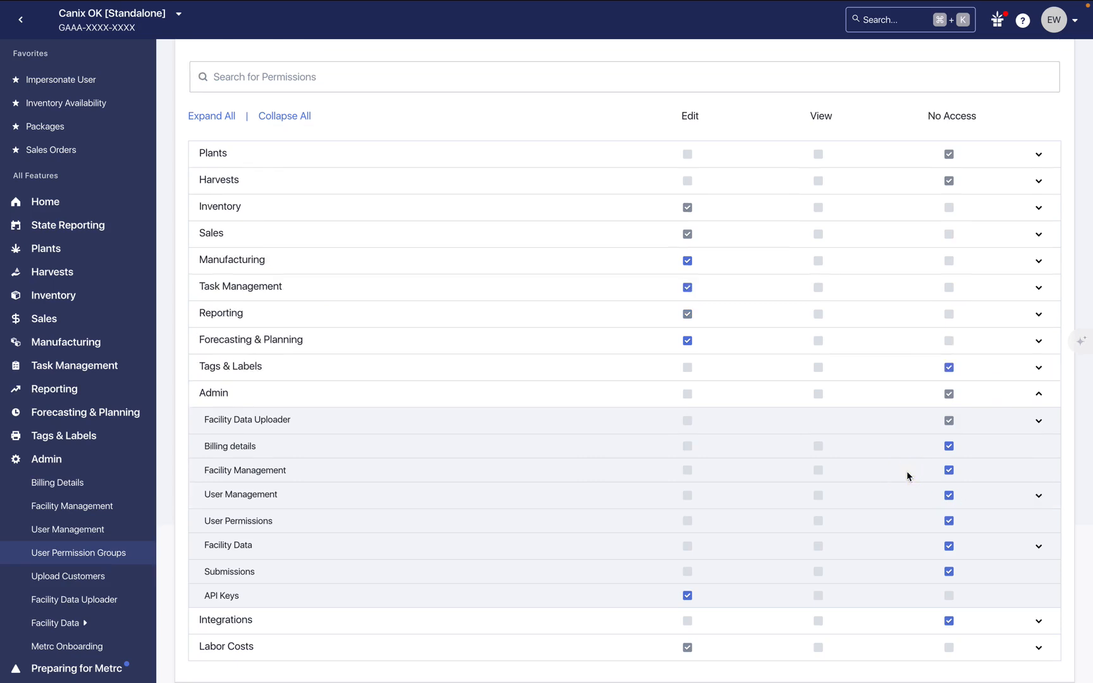
{"action": "left_click", "coordinate": [1038, 420]}
{"action": "scroll", "coordinate": [1034, 419], "scroll_direction": "down", "scroll_amount": 1}
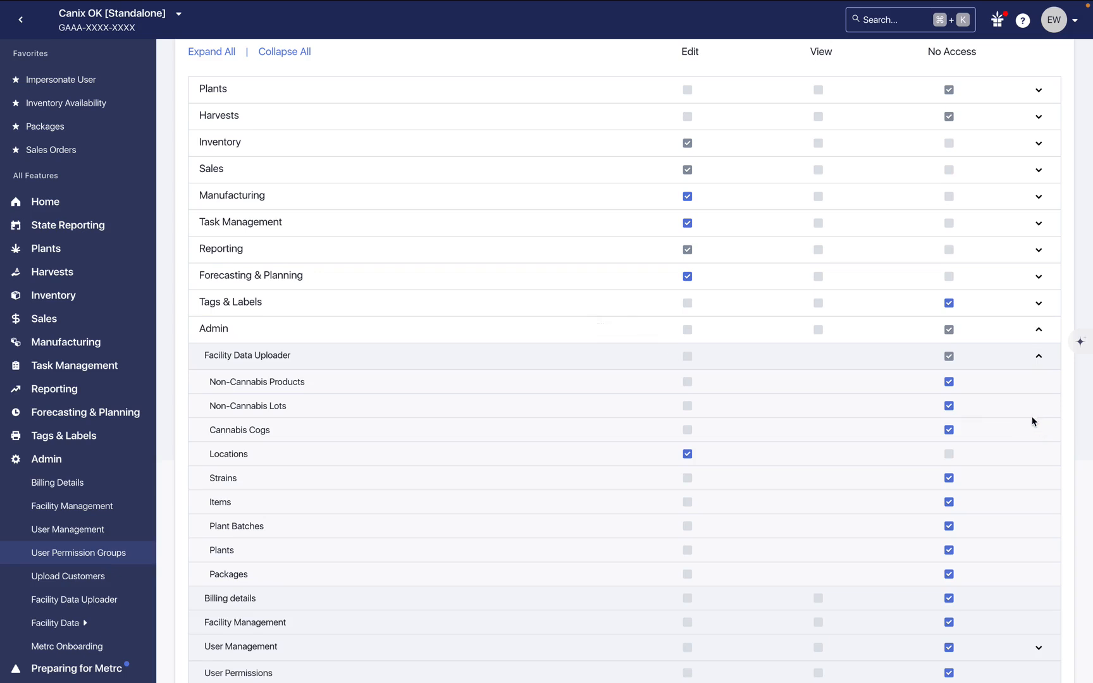
{"action": "left_click", "coordinate": [949, 454]}
{"action": "left_click", "coordinate": [1006, 360]}
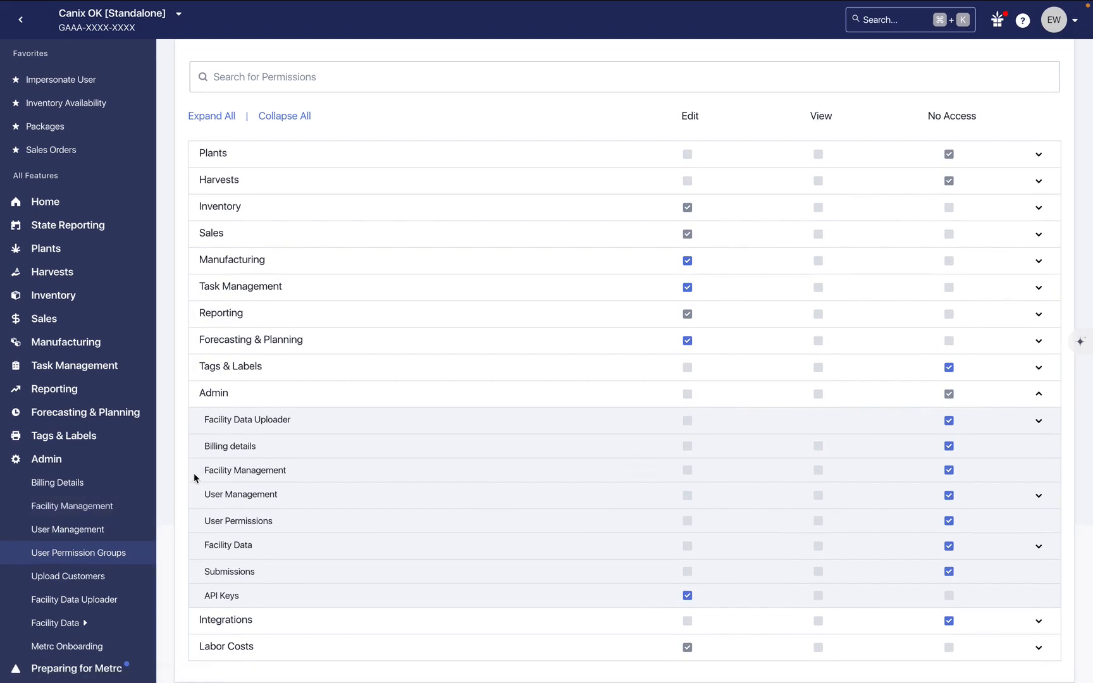
Examine the Admin sub-permissions of User Management and Facility Data, and the Facility Data and User Submissions pages they relate to.
{"action": "left_click", "coordinate": [201, 506]}
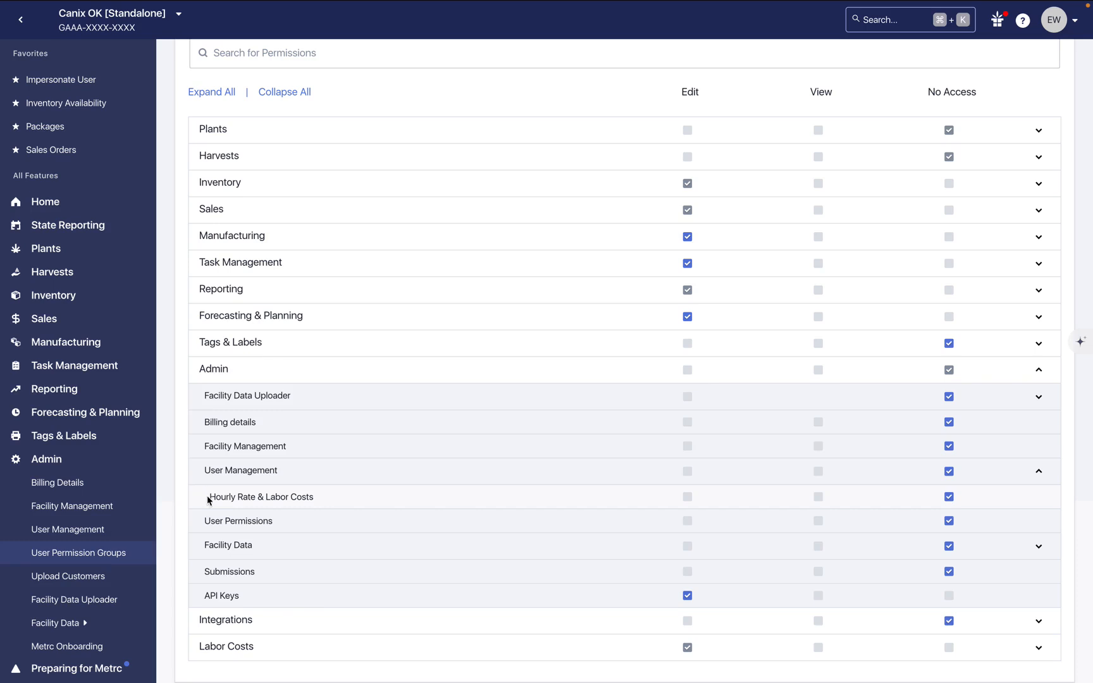
{"action": "left_click", "coordinate": [196, 475]}
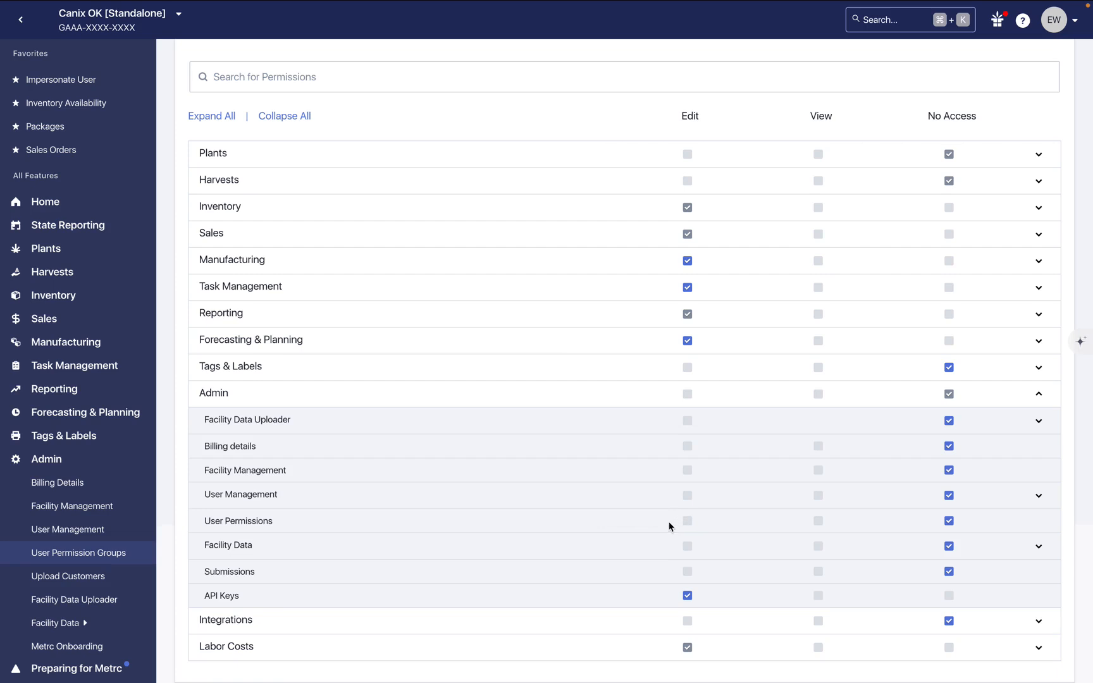
{"action": "left_click", "coordinate": [991, 548]}
{"action": "scroll", "coordinate": [1000, 544], "scroll_direction": "down", "scroll_amount": 3}
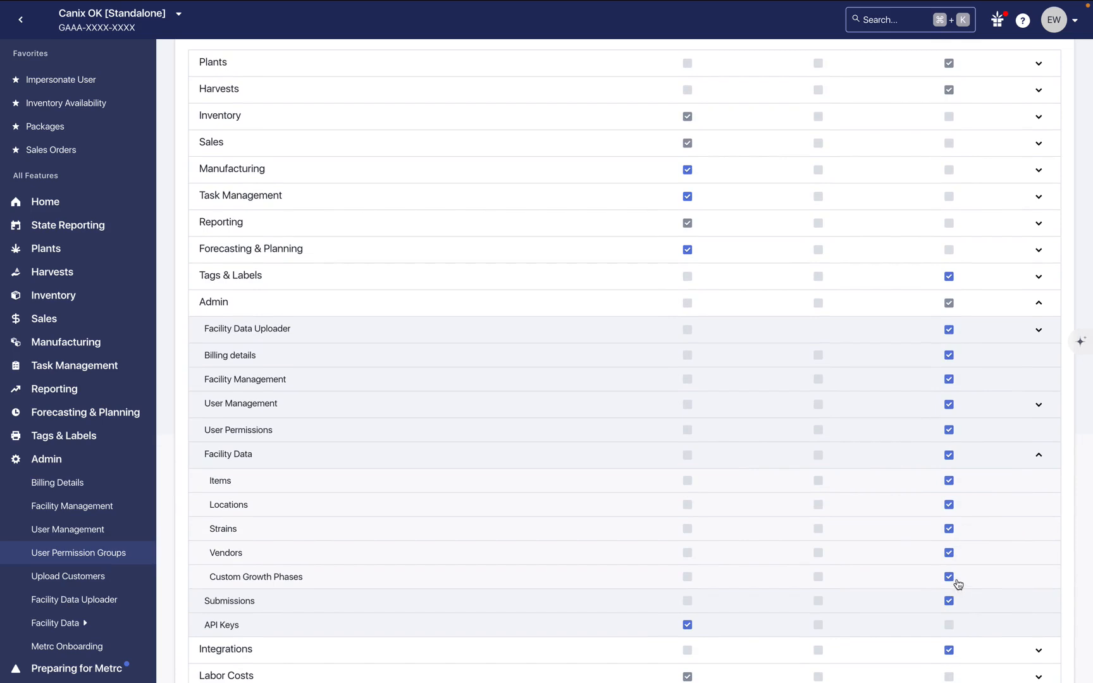
{"action": "left_click", "coordinate": [1018, 459]}
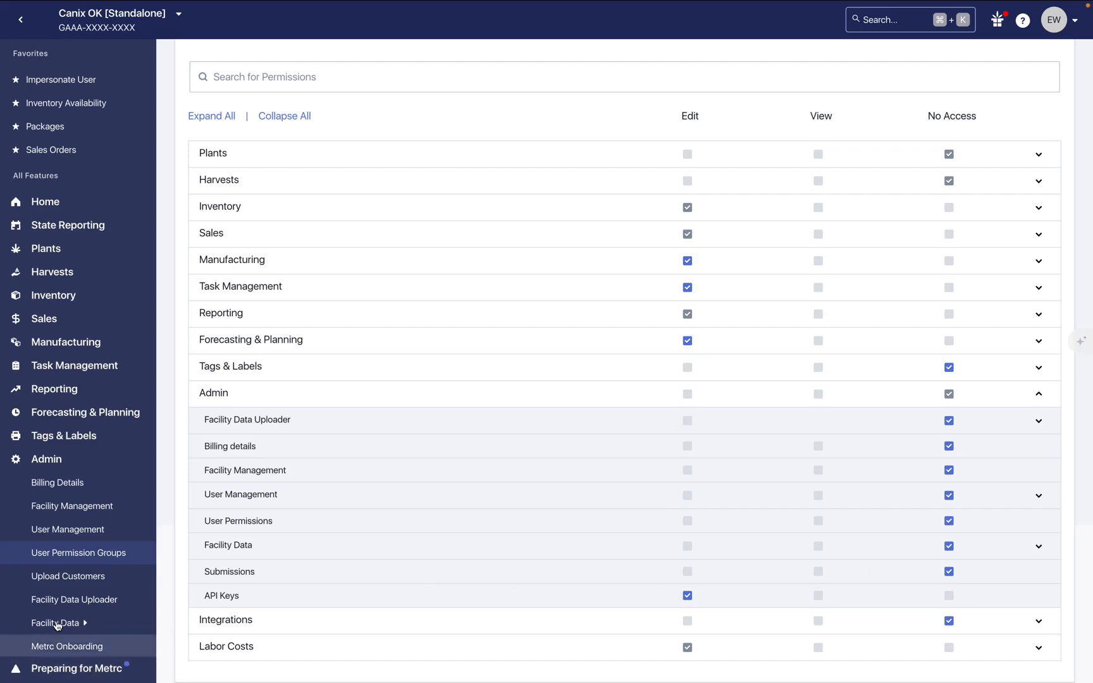
{"action": "mouse_move", "coordinate": [57, 623]}
{"action": "scroll", "coordinate": [158, 593], "scroll_direction": "down", "scroll_amount": 3}
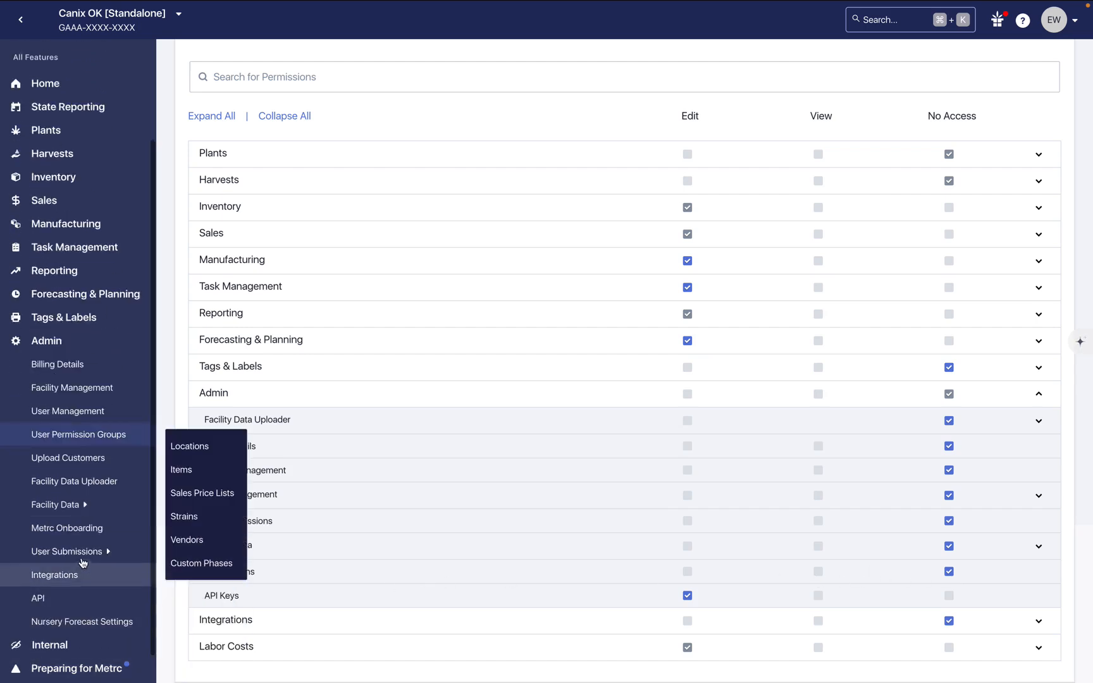
{"action": "left_click", "coordinate": [152, 551]}
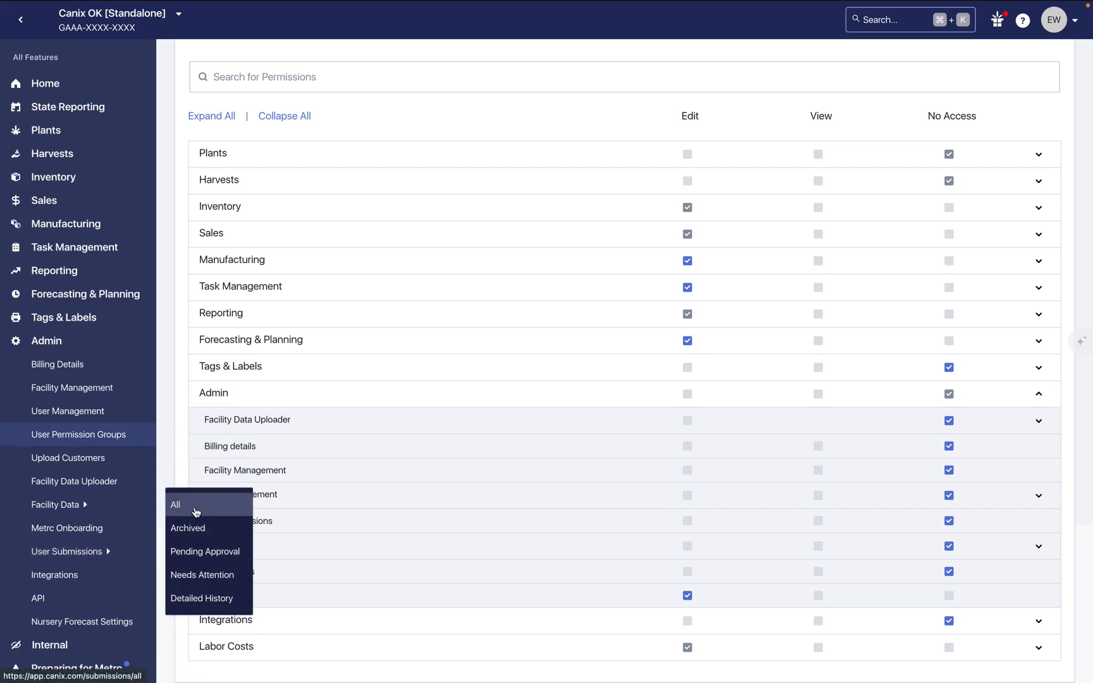
{"action": "left_click", "coordinate": [177, 452]}
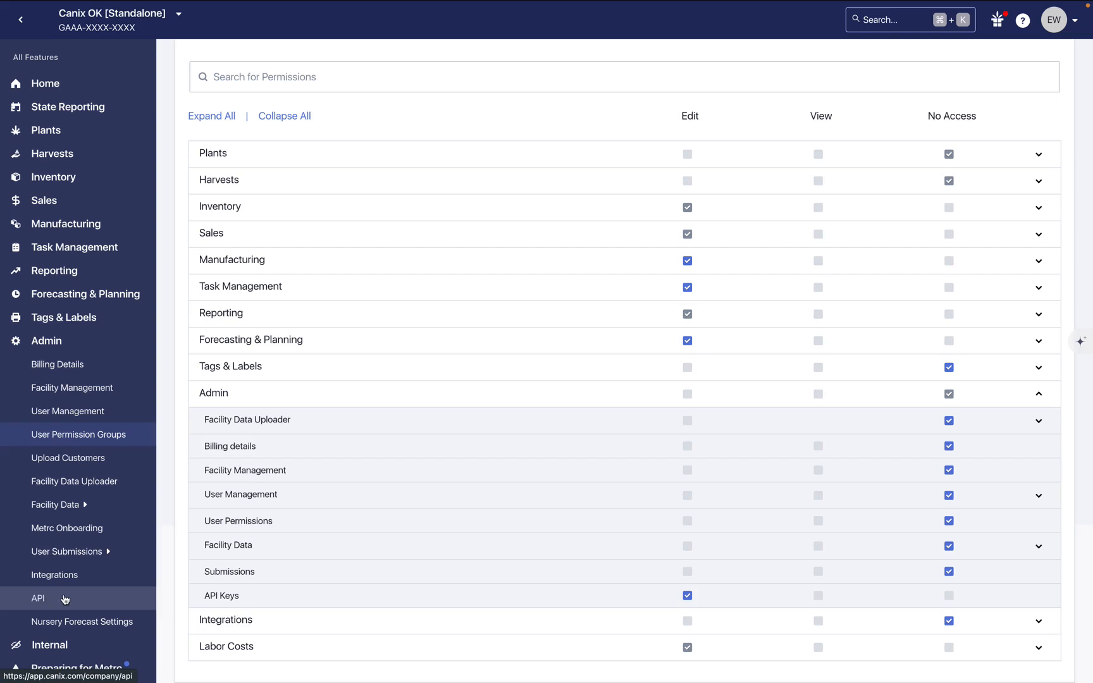
Set the API Keys permission under Admin to No Access and collapse the Admin category.
{"action": "left_click", "coordinate": [949, 596]}
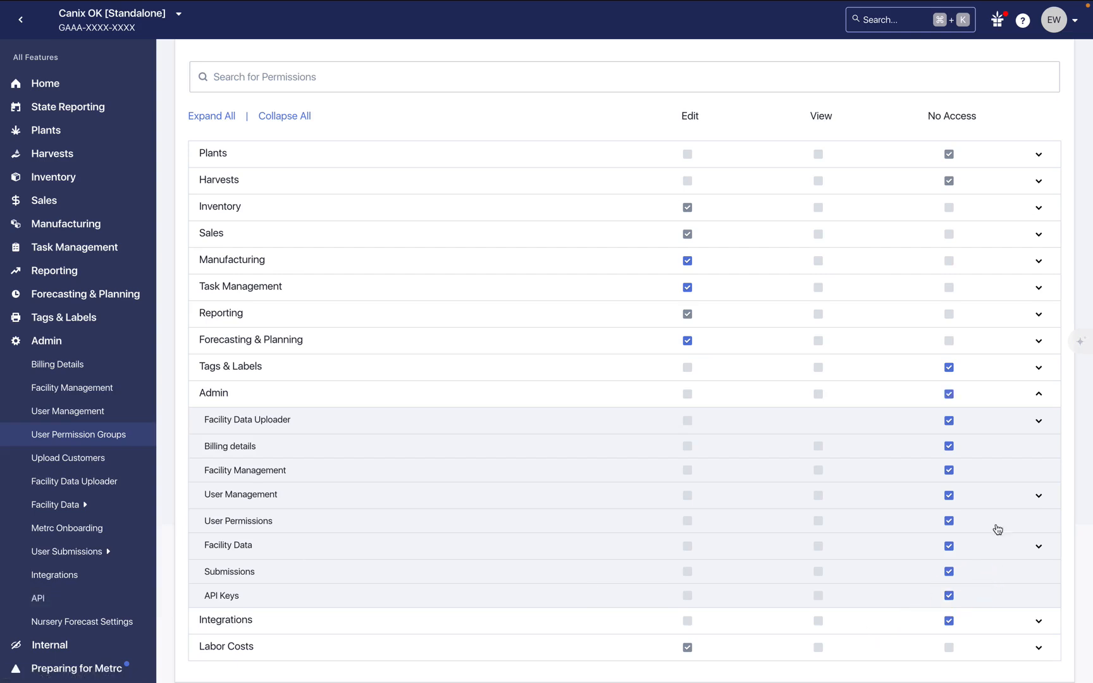
{"action": "left_click", "coordinate": [1038, 394]}
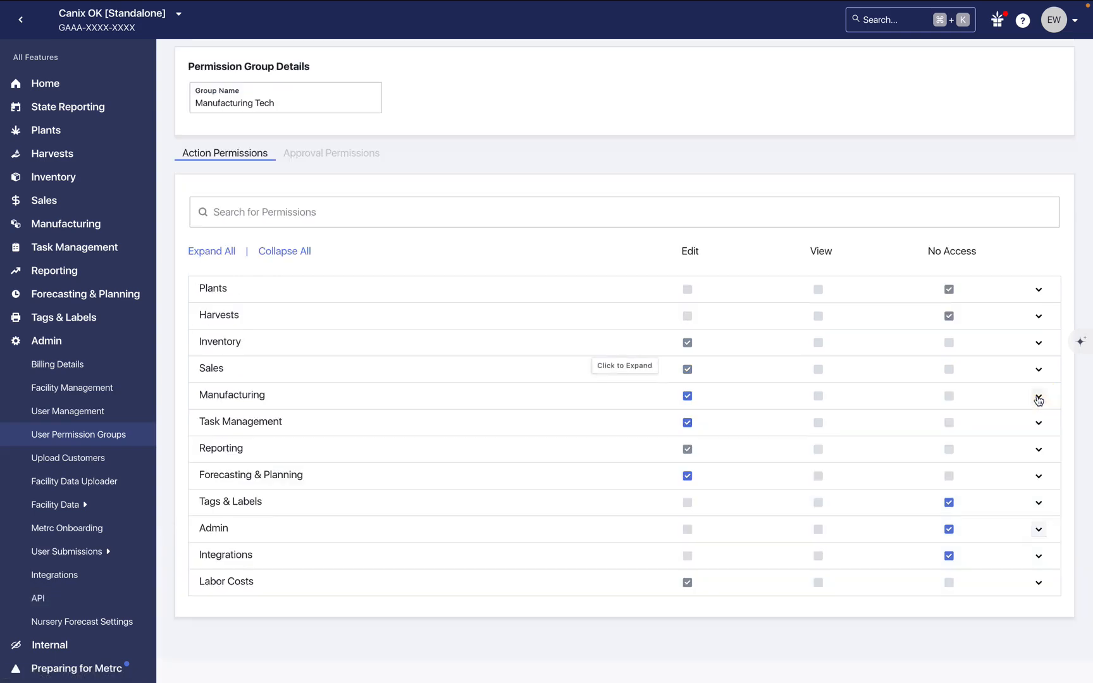
Set the Tags & Labels category to Edit and Forecasting & Planning to No Access.
{"action": "left_click", "coordinate": [996, 502]}
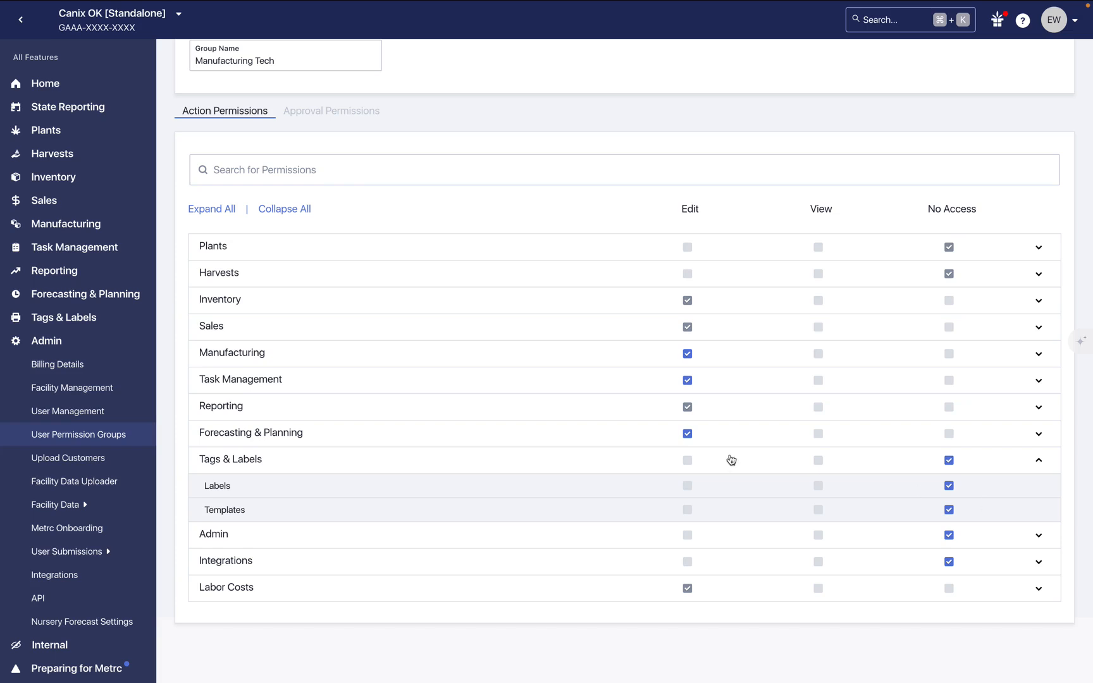
{"action": "left_click", "coordinate": [688, 461]}
{"action": "scroll", "coordinate": [689, 489], "scroll_direction": "up", "scroll_amount": 2}
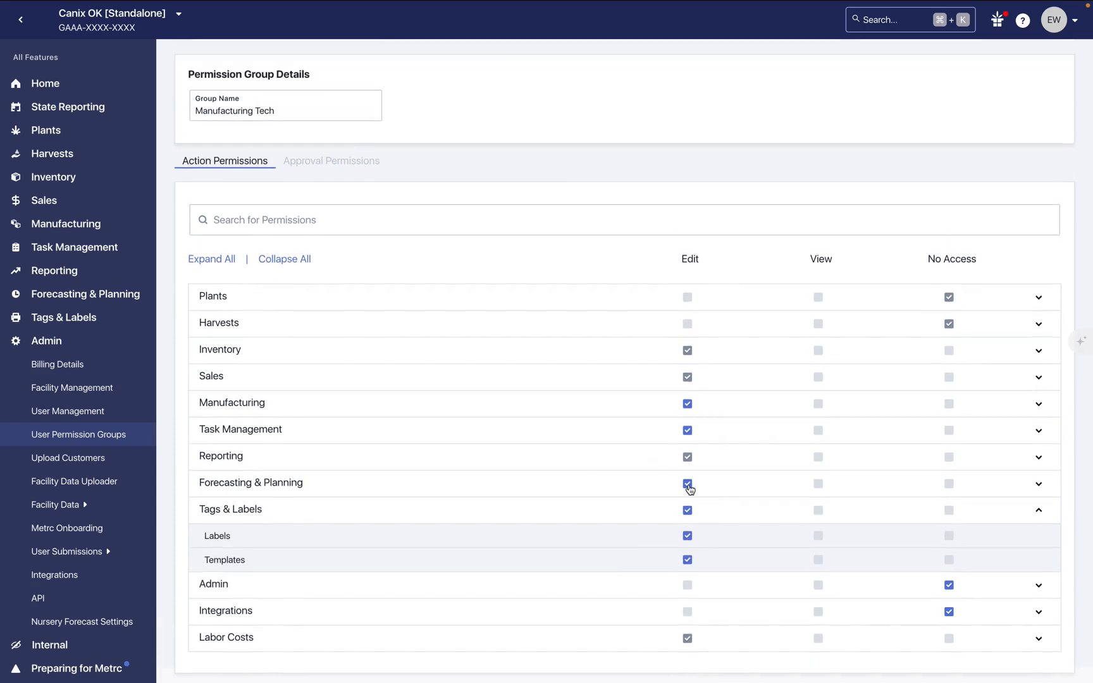
{"action": "left_click", "coordinate": [950, 485]}
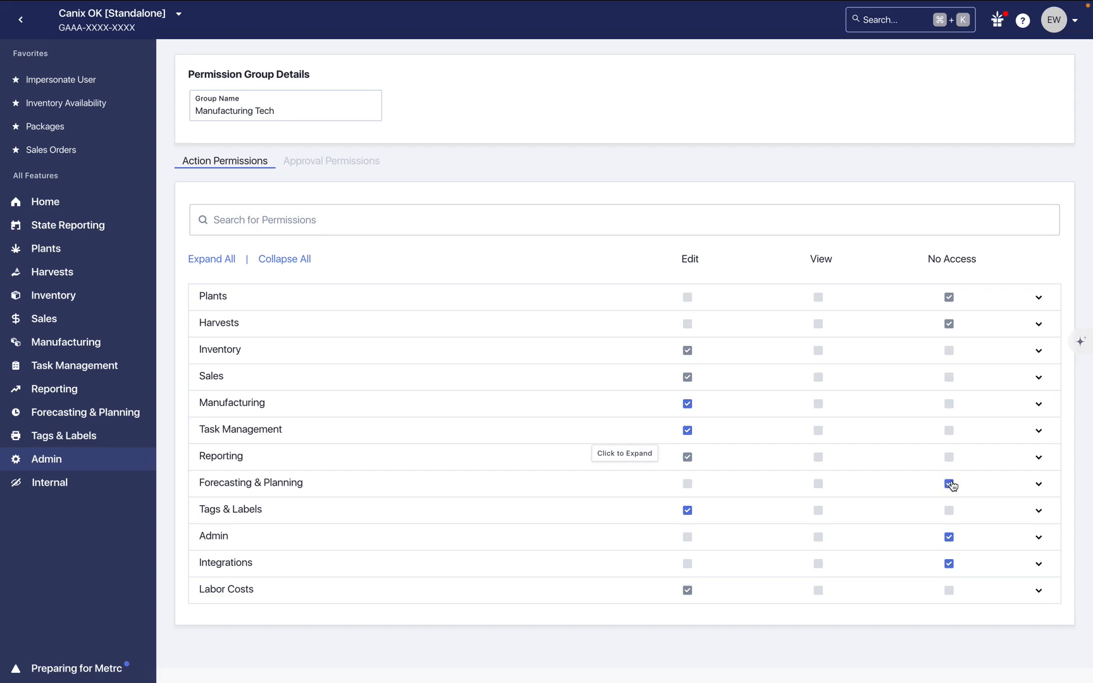
In the Reporting permissions, set Sales Reports and all Accounting reports to No Access.
{"action": "left_click", "coordinate": [966, 461]}
{"action": "scroll", "coordinate": [966, 462], "scroll_direction": "down", "scroll_amount": 5}
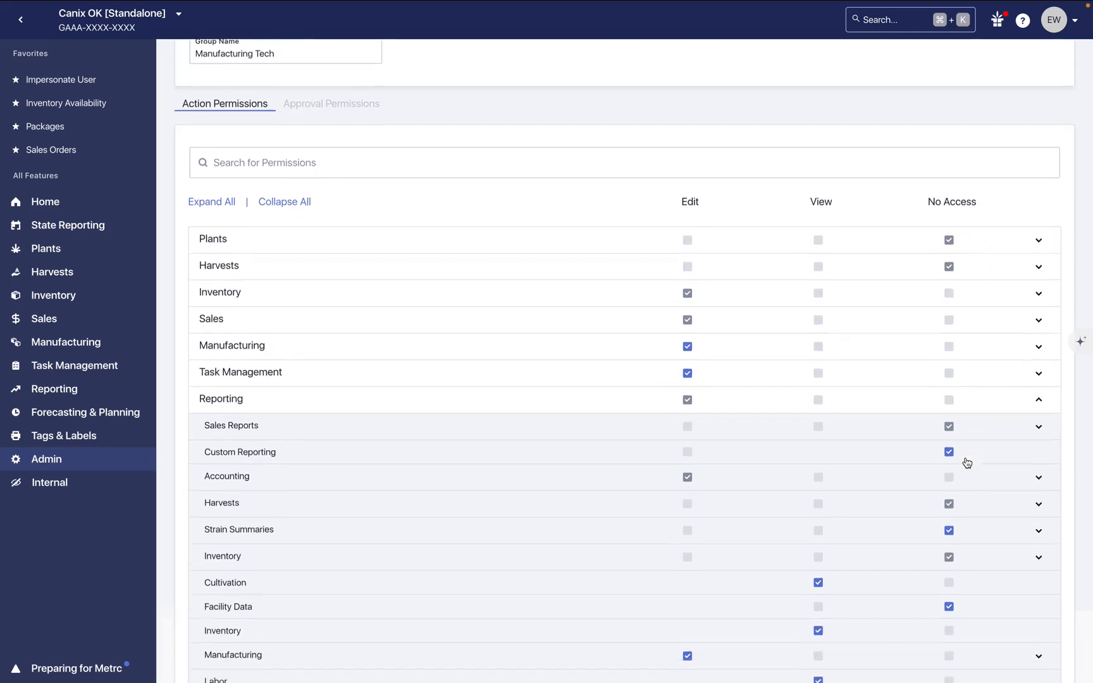
{"action": "left_click", "coordinate": [955, 319]}
{"action": "left_click", "coordinate": [956, 319]}
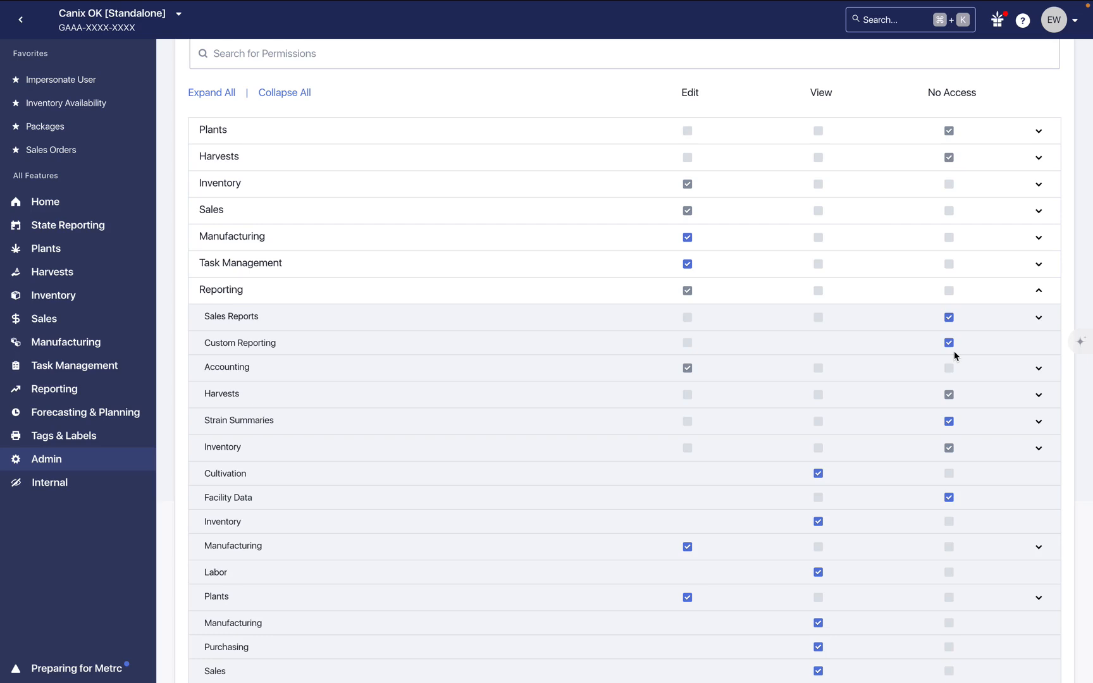
{"action": "left_click", "coordinate": [948, 368]}
{"action": "left_click", "coordinate": [1020, 372]}
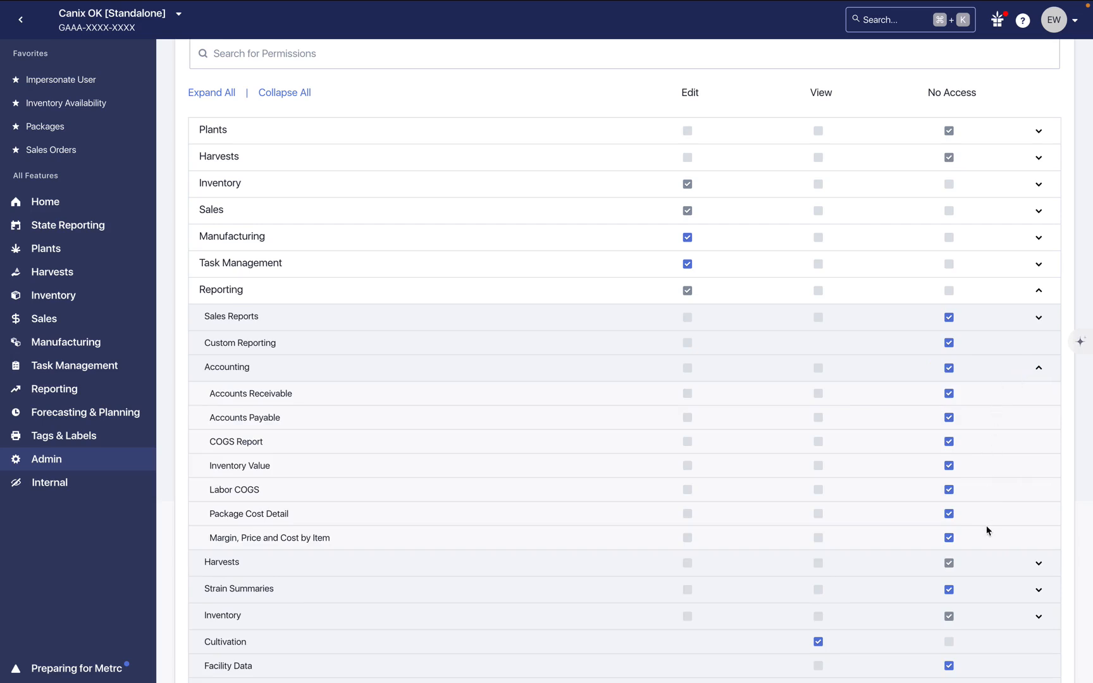
{"action": "left_click", "coordinate": [967, 373]}
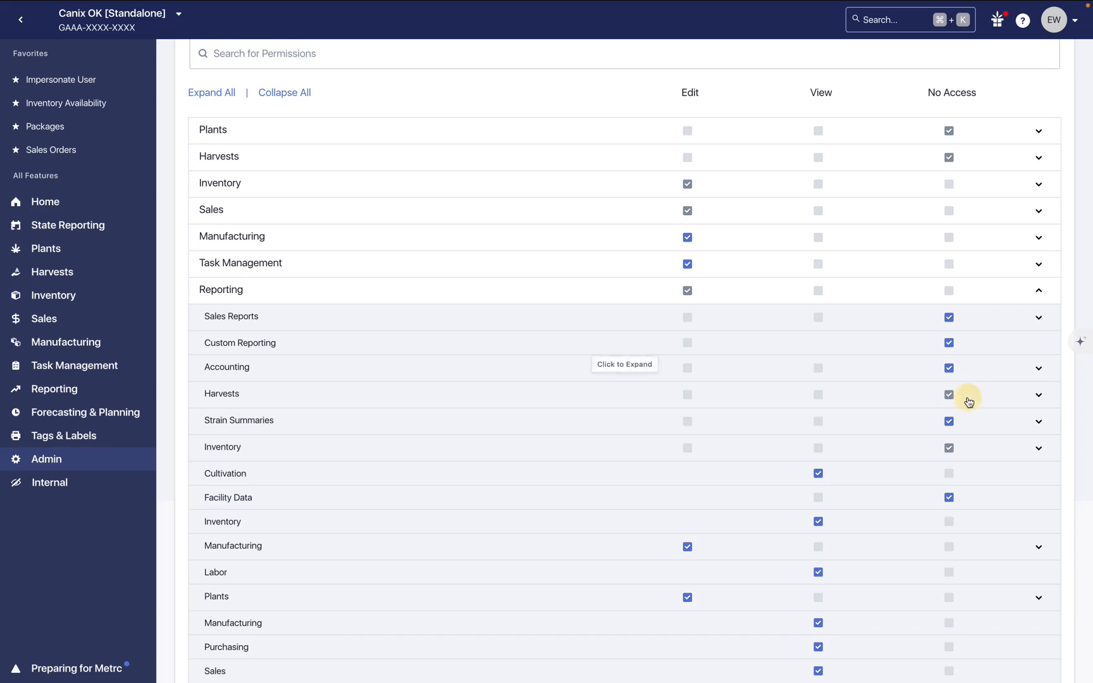
Set all Harvests reports under Reporting to No Access, including Harvest Summary, and collapse the list.
{"action": "left_click", "coordinate": [967, 400]}
{"action": "left_click", "coordinate": [951, 396]}
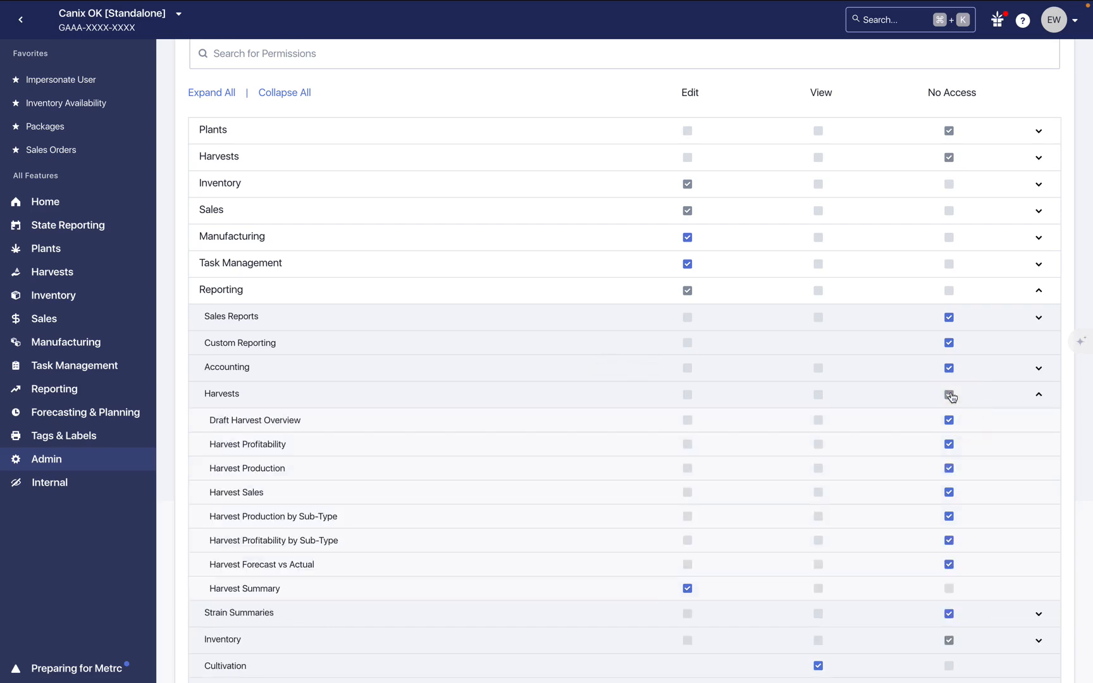
{"action": "left_click", "coordinate": [970, 399]}
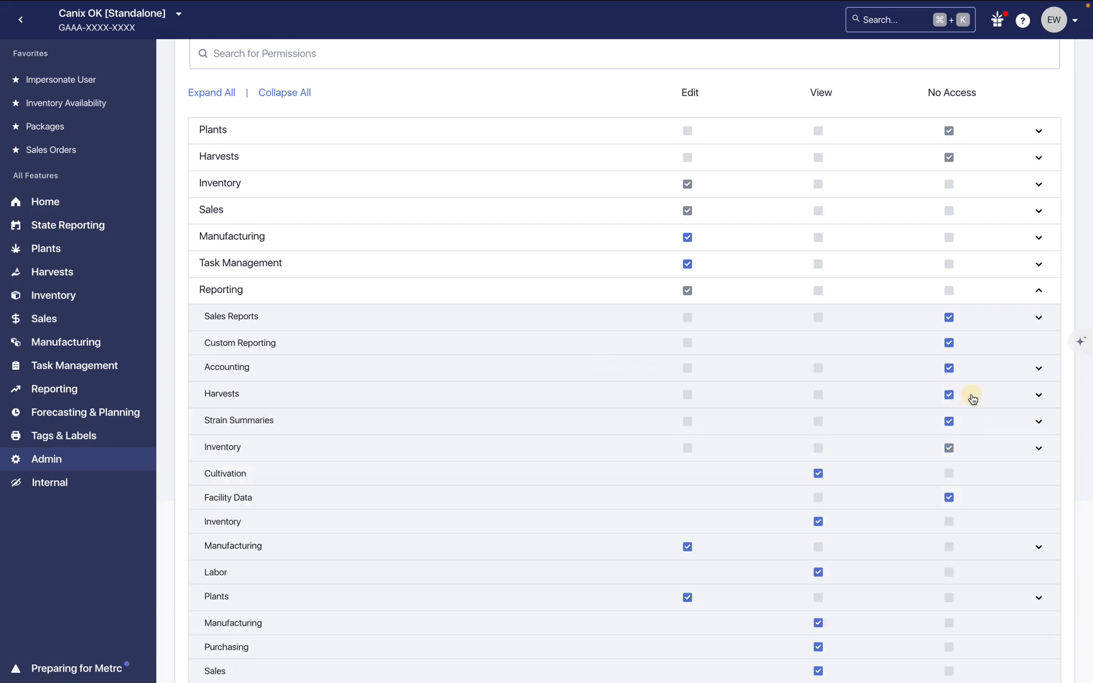
In the Inventory reports under Reporting, set Inventory Detail, Inventory Overview, Package Adjustments and Inventory Waste to Edit, and collapse the list.
{"action": "scroll", "coordinate": [970, 395], "scroll_direction": "down", "scroll_amount": 1}
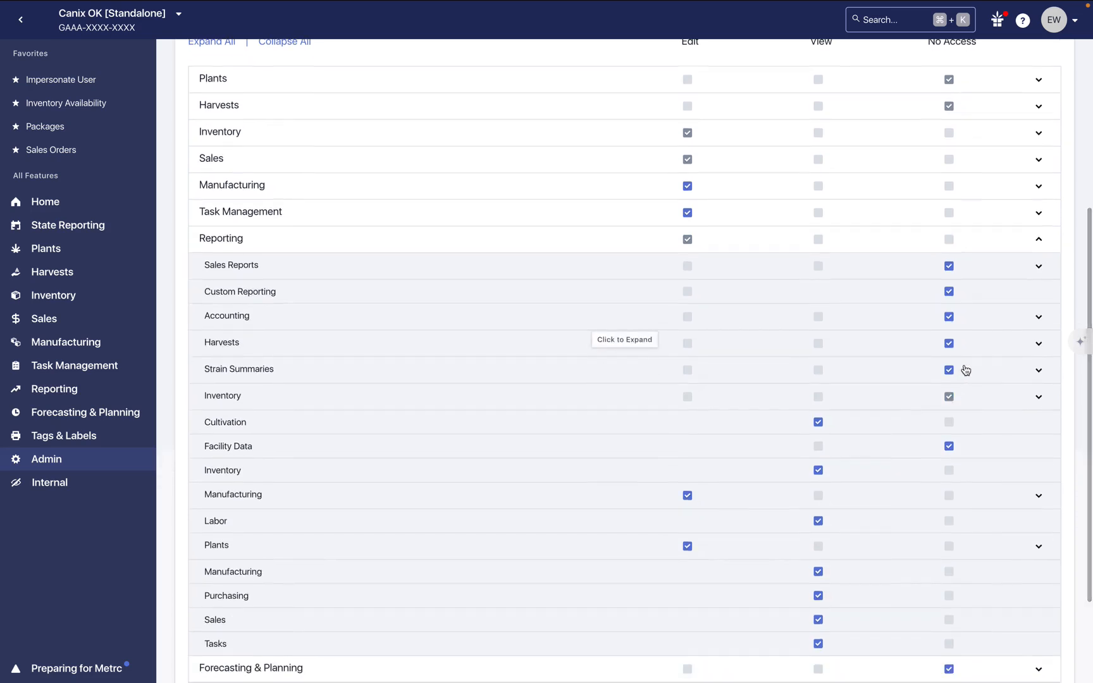
{"action": "scroll", "coordinate": [966, 373], "scroll_direction": "down", "scroll_amount": 1}
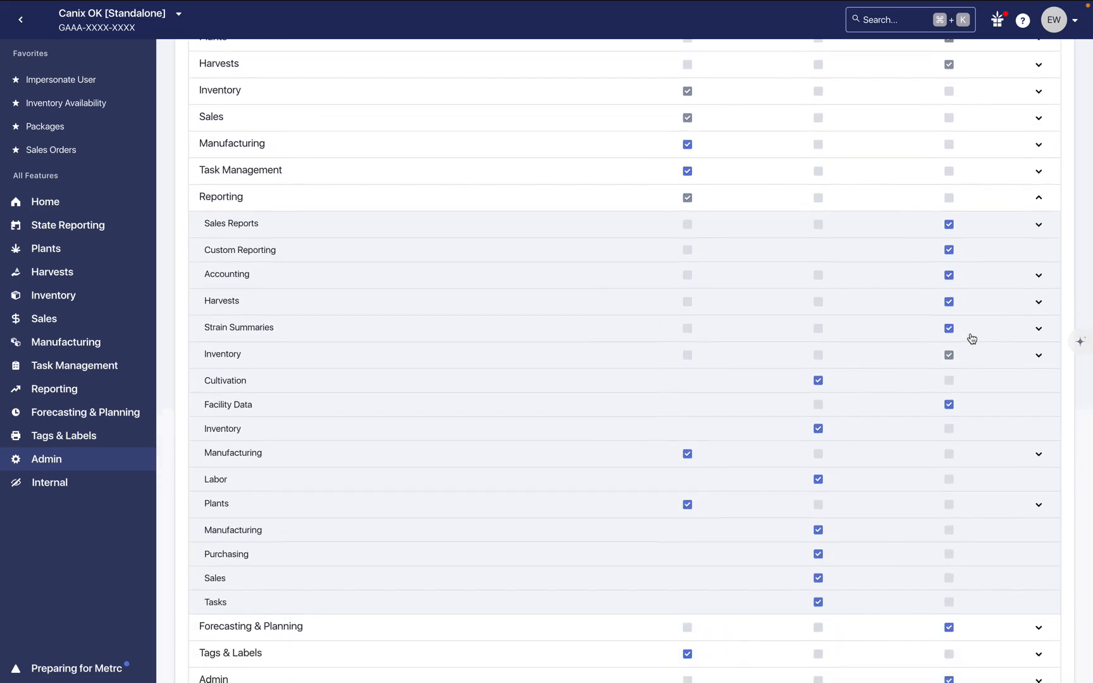
{"action": "left_click", "coordinate": [972, 359]}
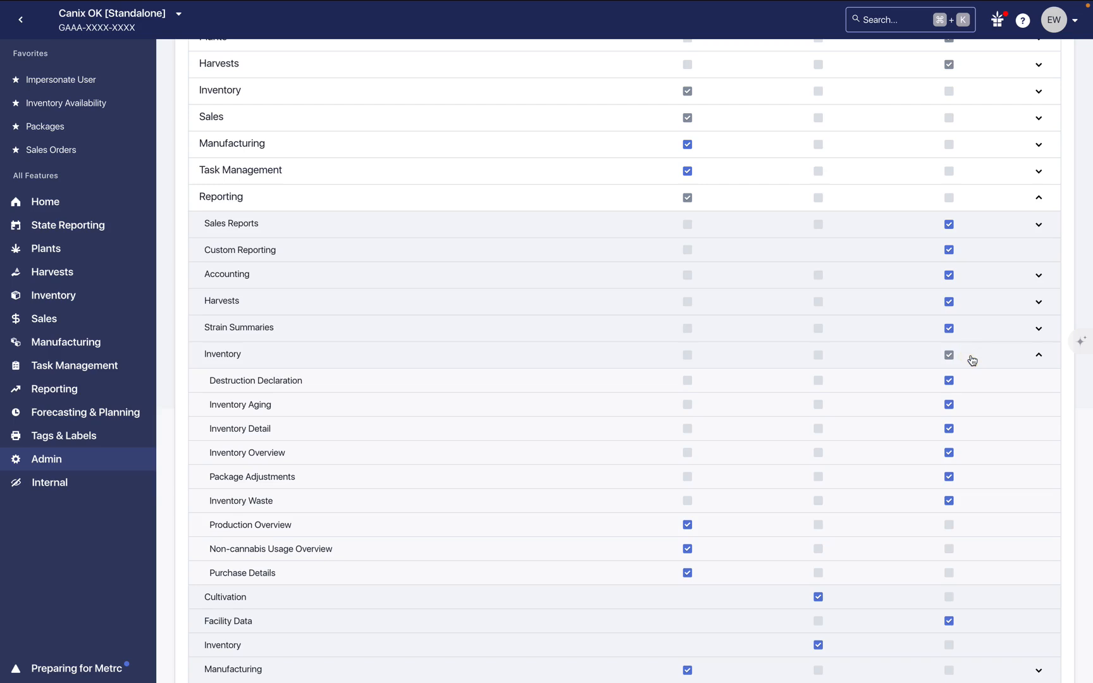
{"action": "scroll", "coordinate": [972, 360], "scroll_direction": "down", "scroll_amount": 2}
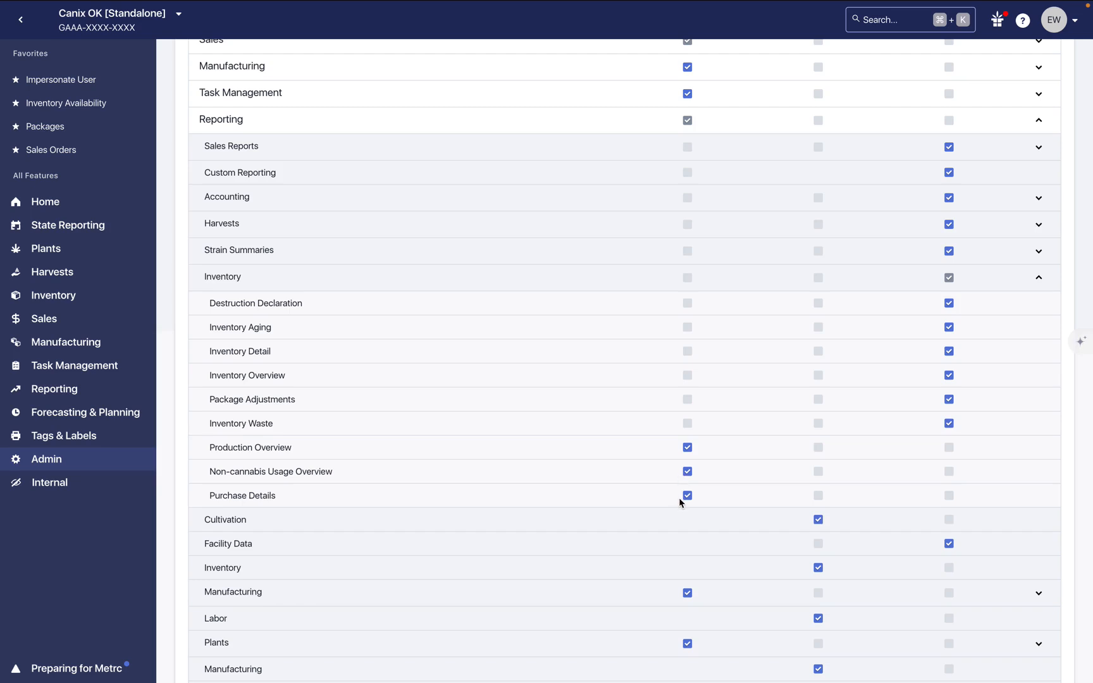
{"action": "left_click", "coordinate": [688, 400]}
{"action": "left_click", "coordinate": [689, 424]}
{"action": "left_click", "coordinate": [689, 376]}
{"action": "left_click", "coordinate": [688, 351]}
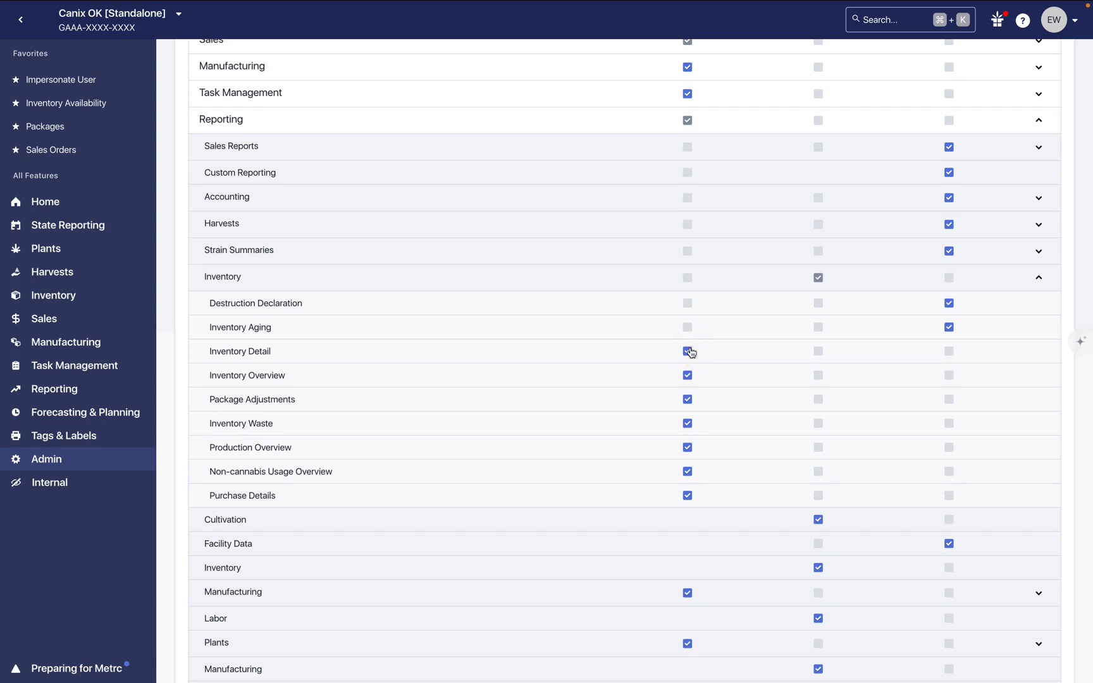
{"action": "left_click", "coordinate": [1036, 279]}
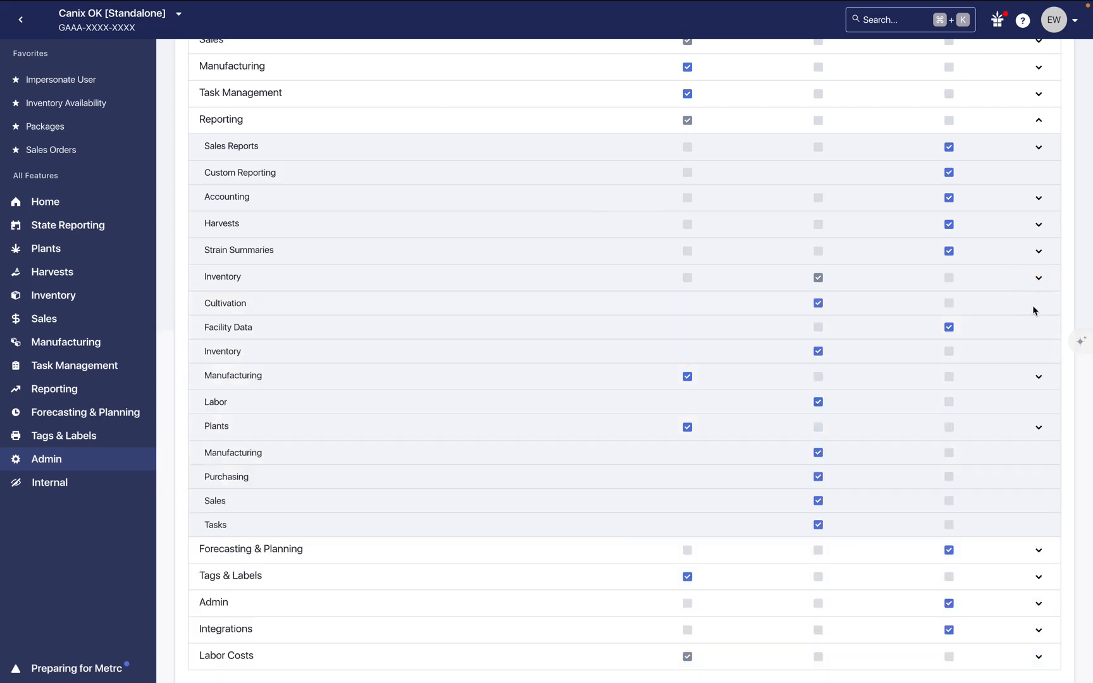
Set the Cultivation, Labor and Plants permissions under Reporting to No Access and collapse the Reporting category.
{"action": "left_click", "coordinate": [949, 303]}
{"action": "left_click", "coordinate": [949, 402]}
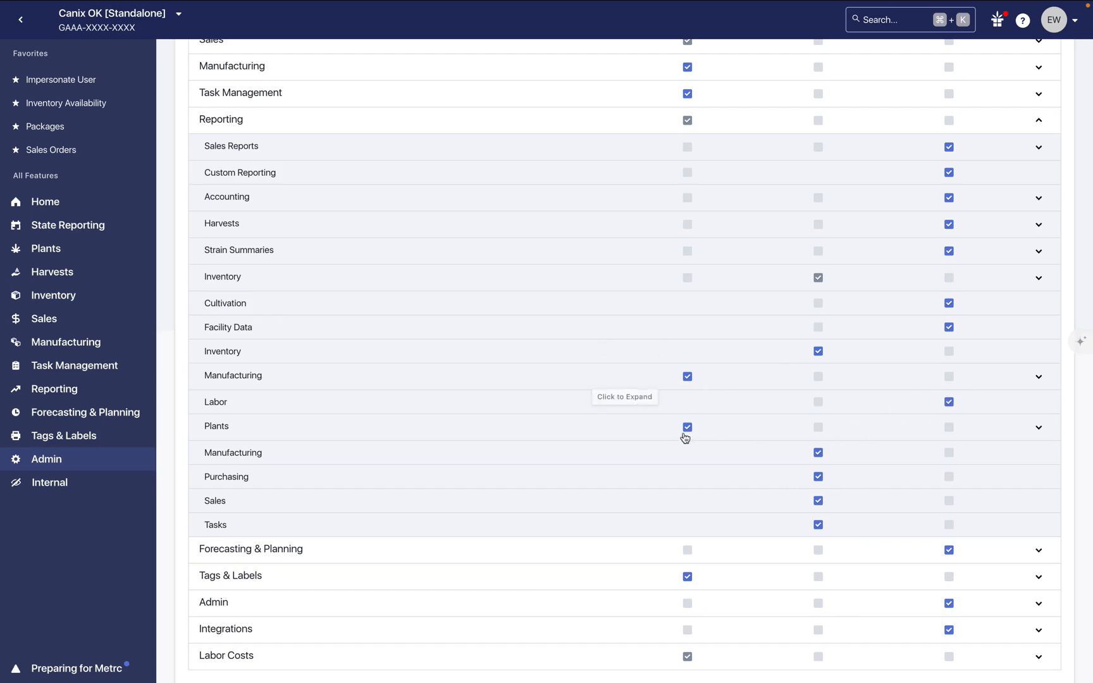
{"action": "left_click", "coordinate": [948, 426]}
{"action": "scroll", "coordinate": [856, 440], "scroll_direction": "up", "scroll_amount": 2}
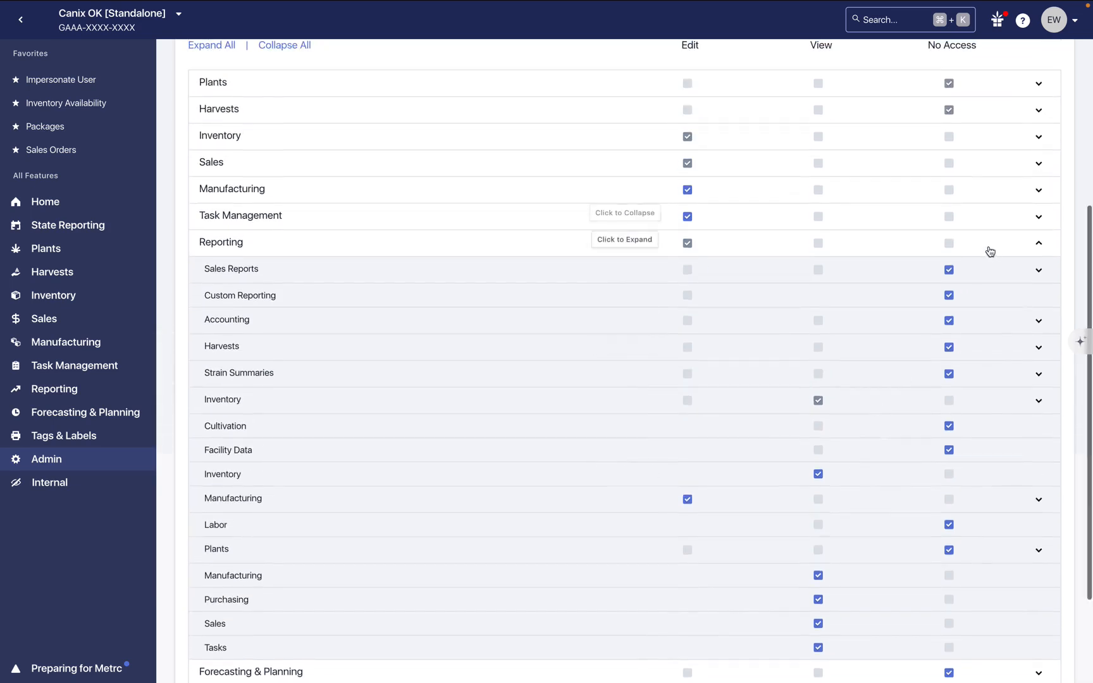
{"action": "left_click", "coordinate": [1014, 247]}
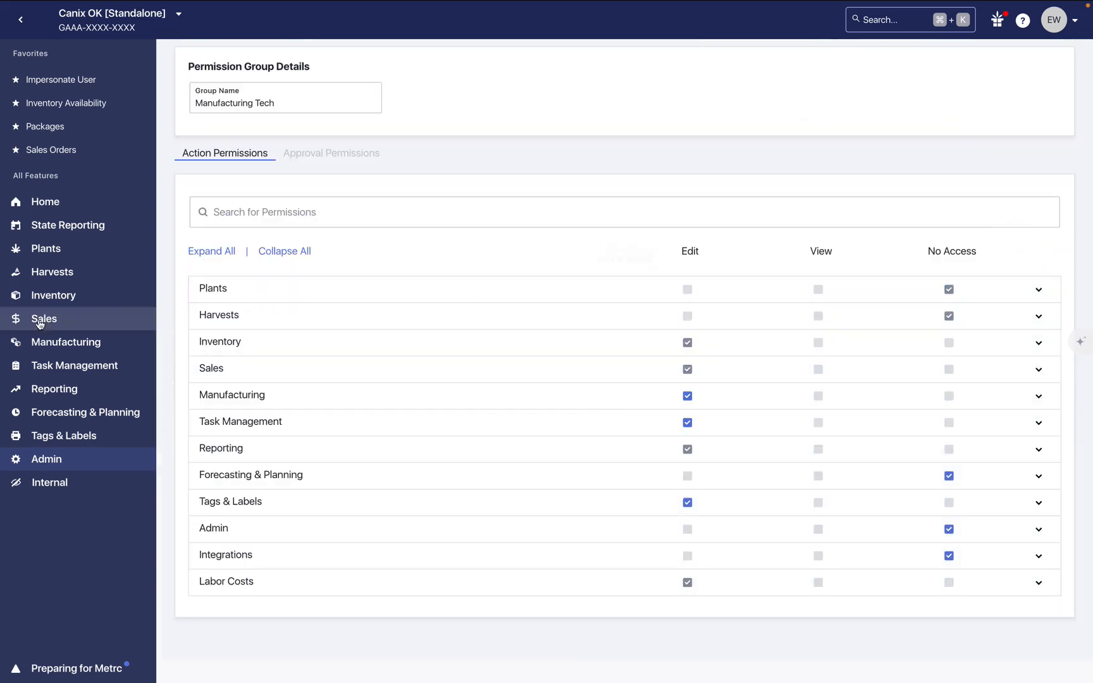
Review the permissions listed under Task Management and Sales.
{"action": "left_click", "coordinate": [47, 389]}
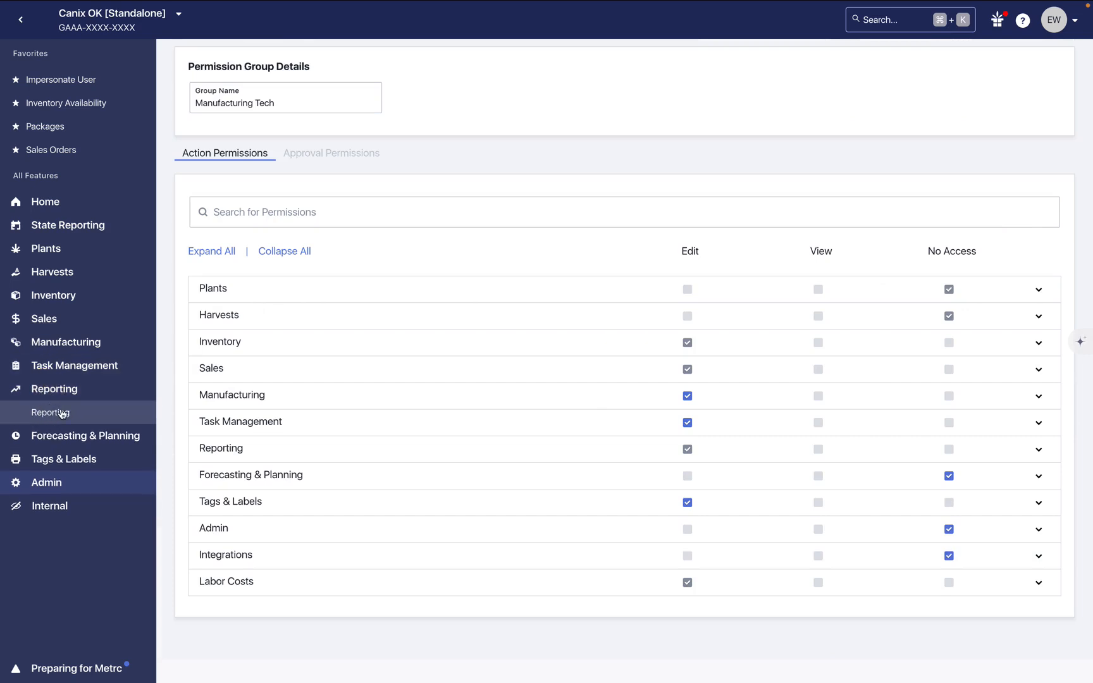
{"action": "left_click", "coordinate": [654, 419]}
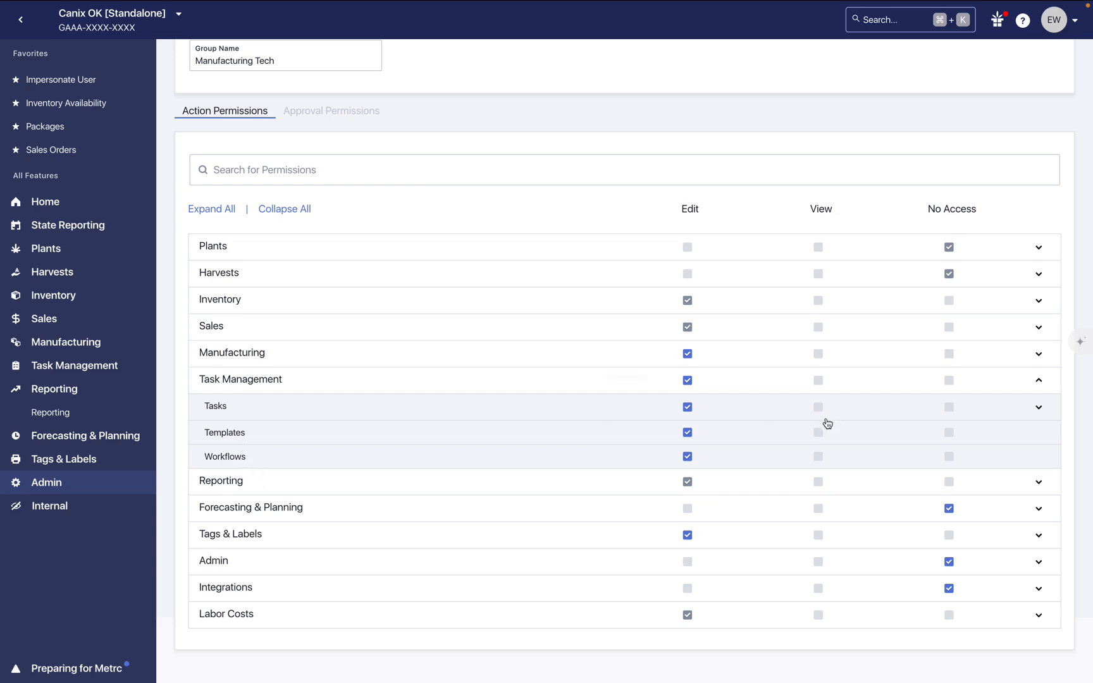
{"action": "left_click", "coordinate": [737, 380]}
{"action": "left_click", "coordinate": [732, 375]}
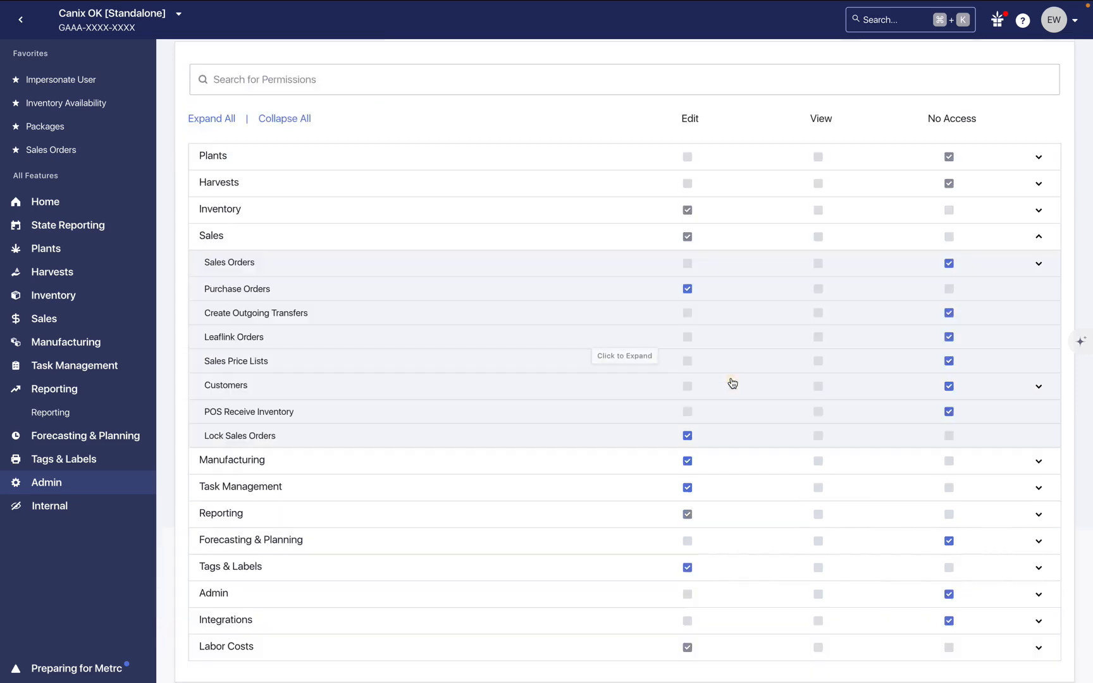
{"action": "left_click", "coordinate": [724, 239]}
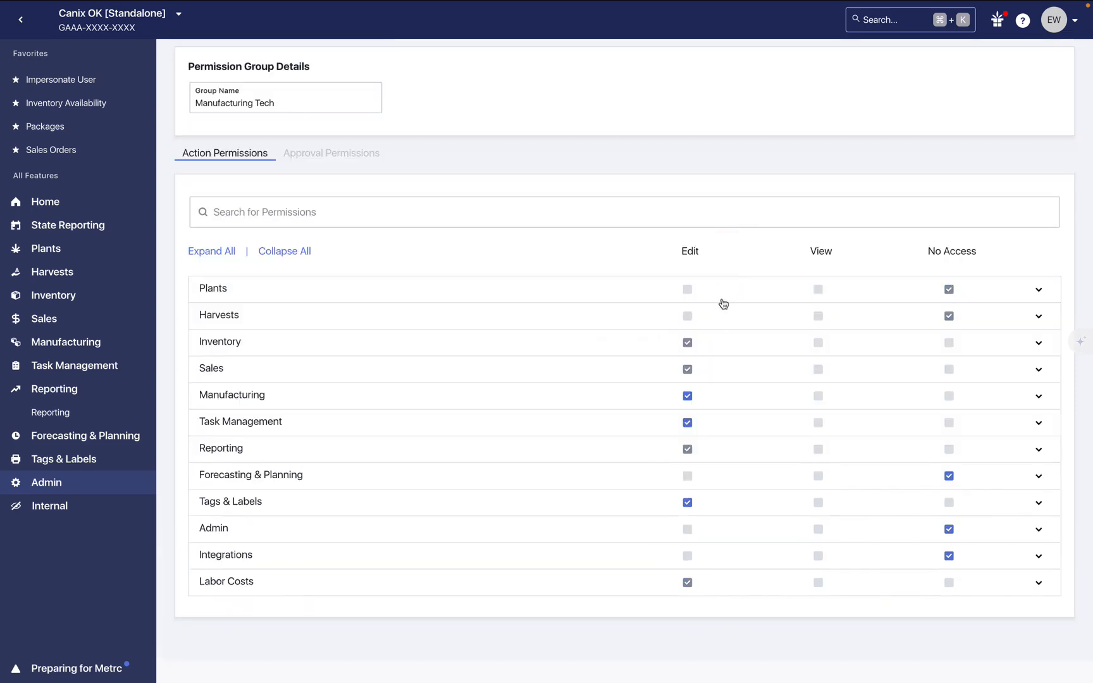
Set the Batch Templates permission under Manufacturing to View and collapse the category.
{"action": "left_click", "coordinate": [725, 404]}
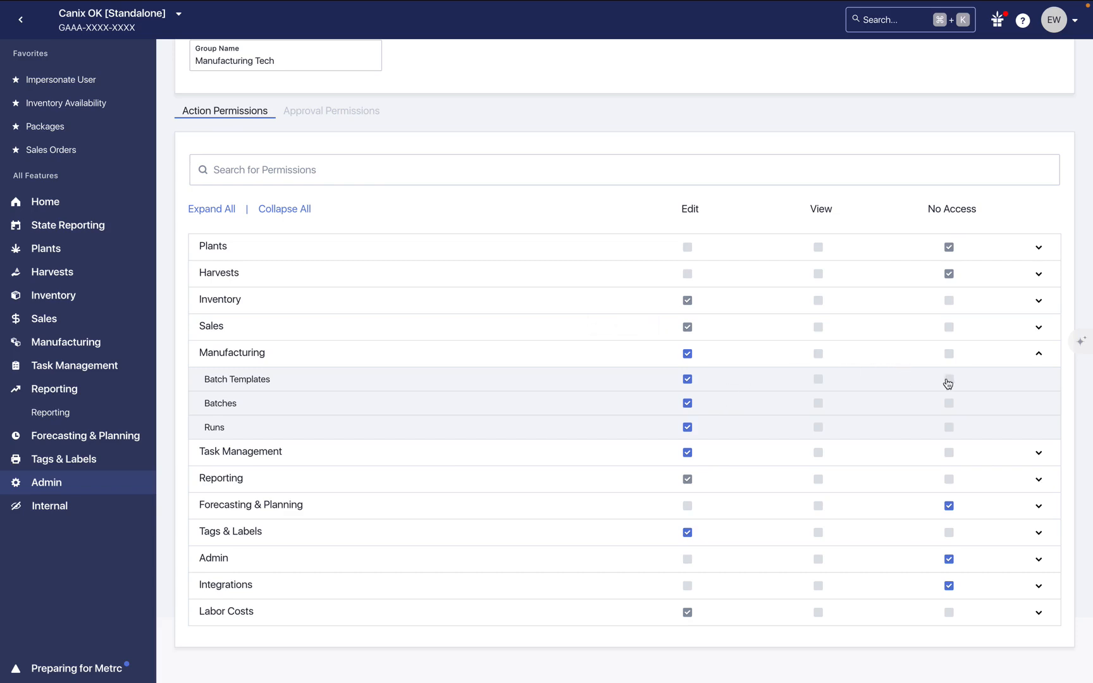
{"action": "left_click", "coordinate": [818, 380]}
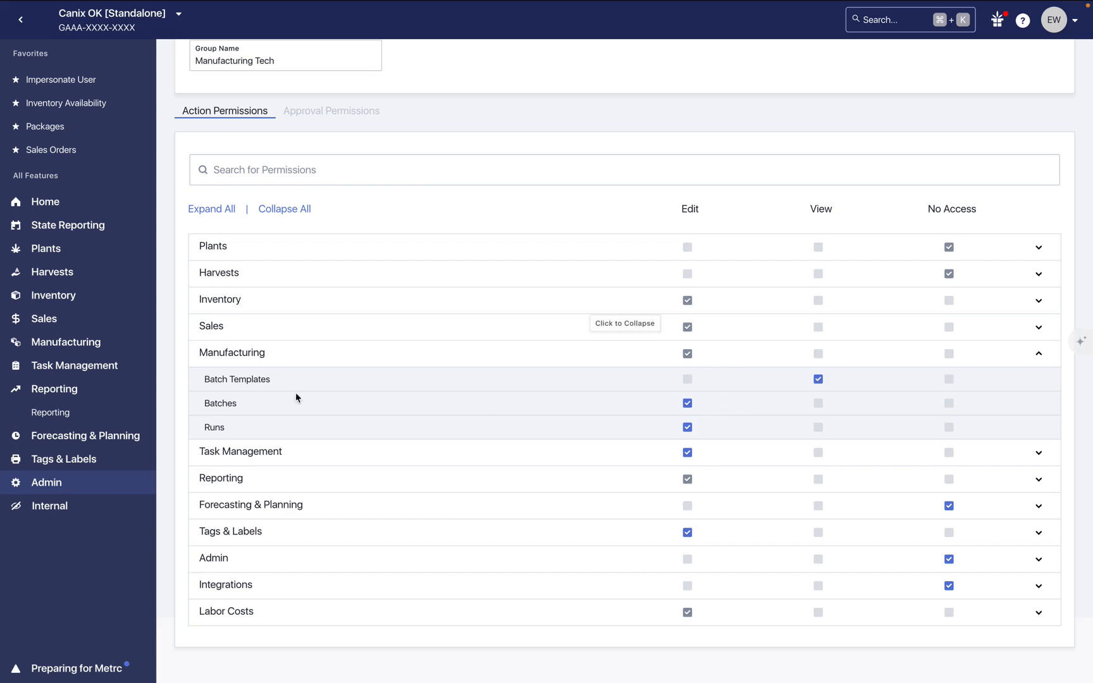
{"action": "left_click", "coordinate": [53, 342]}
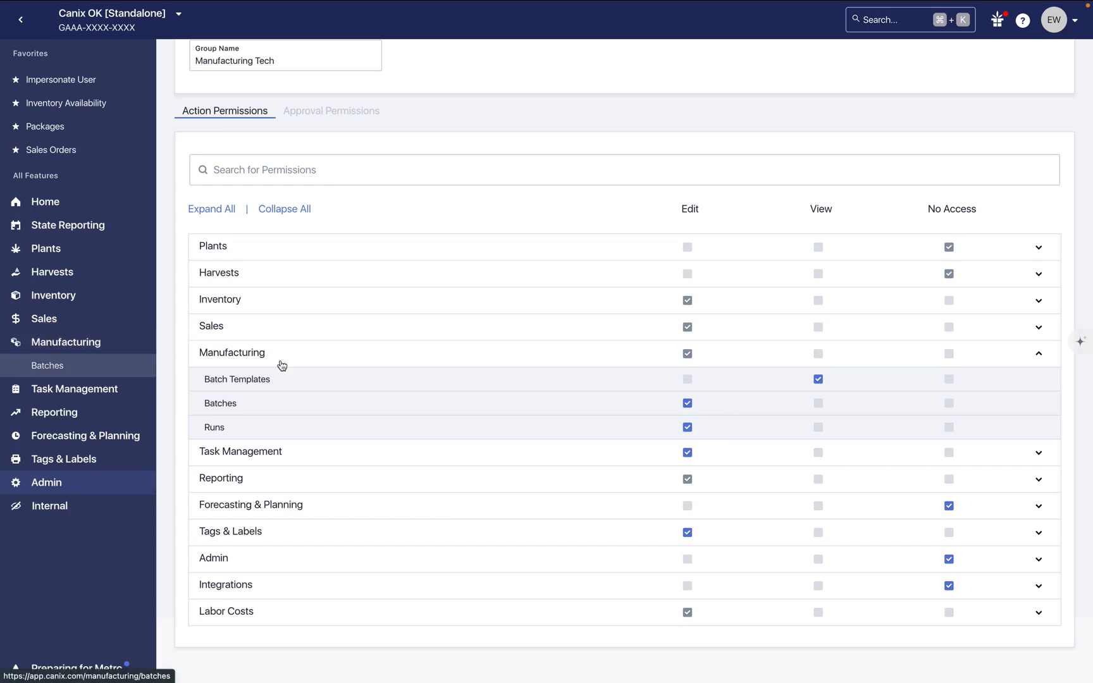
{"action": "left_click", "coordinate": [354, 361]}
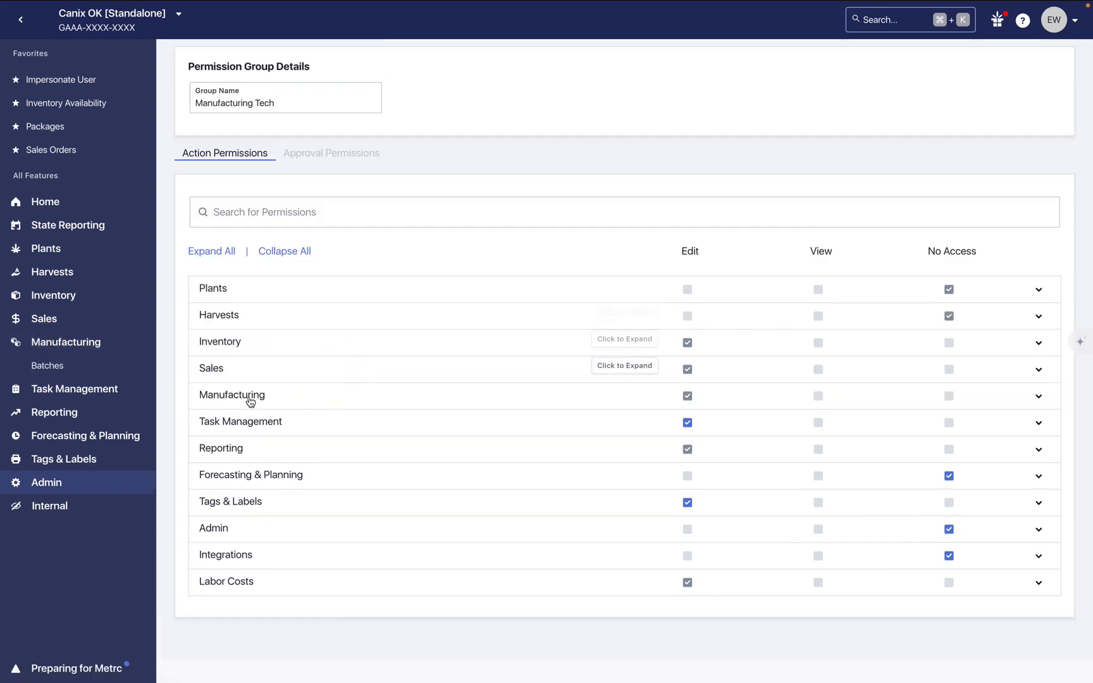
Set all Packages permissions under Inventory to Edit and collapse the Packages list.
{"action": "left_click", "coordinate": [289, 348]}
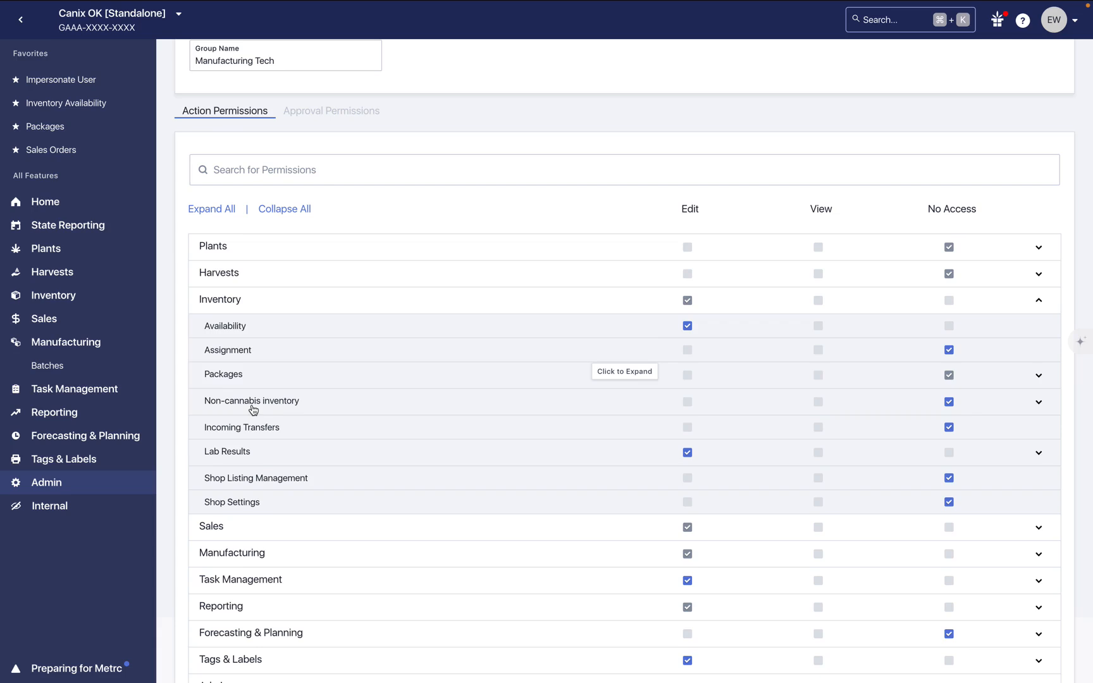
{"action": "left_click", "coordinate": [587, 383]}
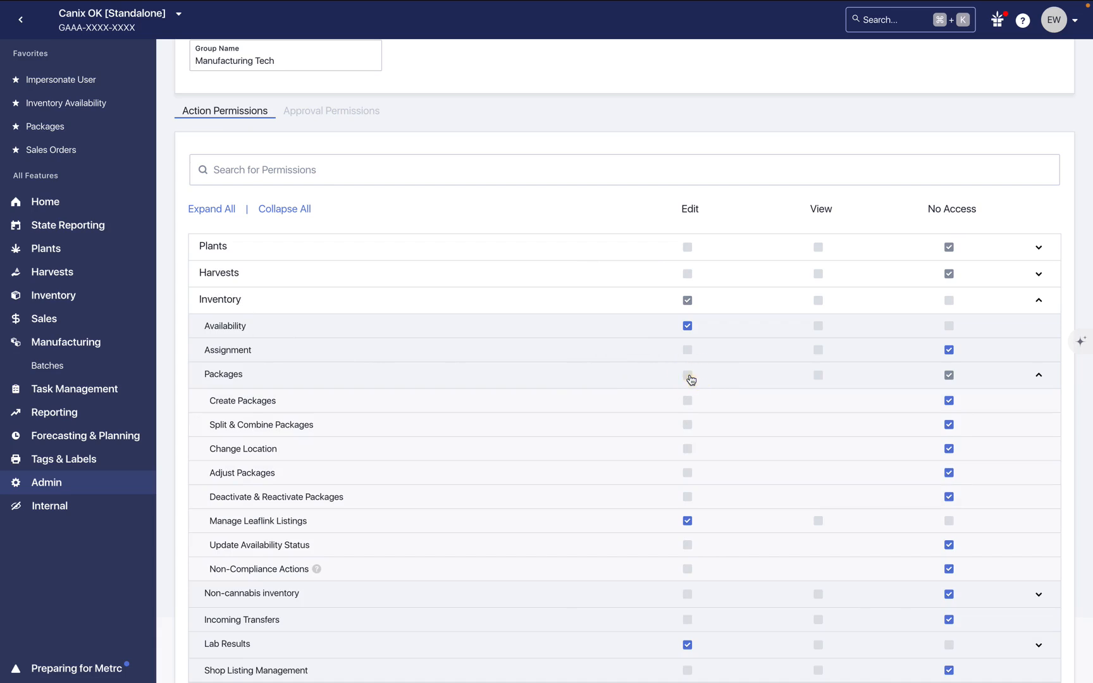
{"action": "left_click", "coordinate": [689, 375]}
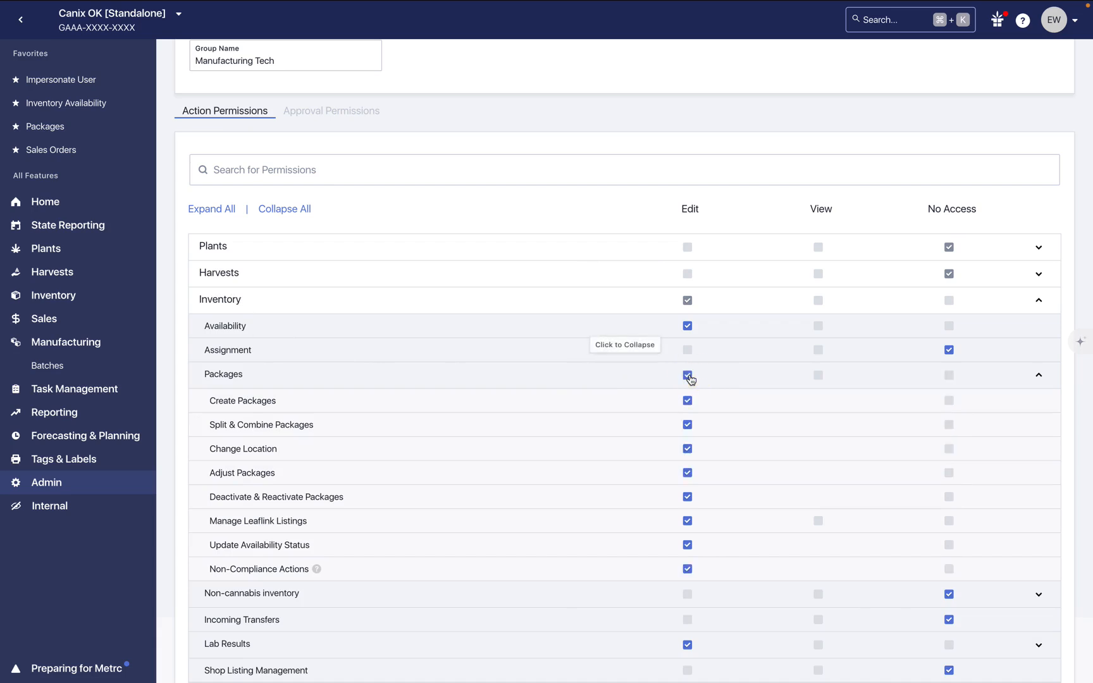
{"action": "left_click", "coordinate": [1021, 375]}
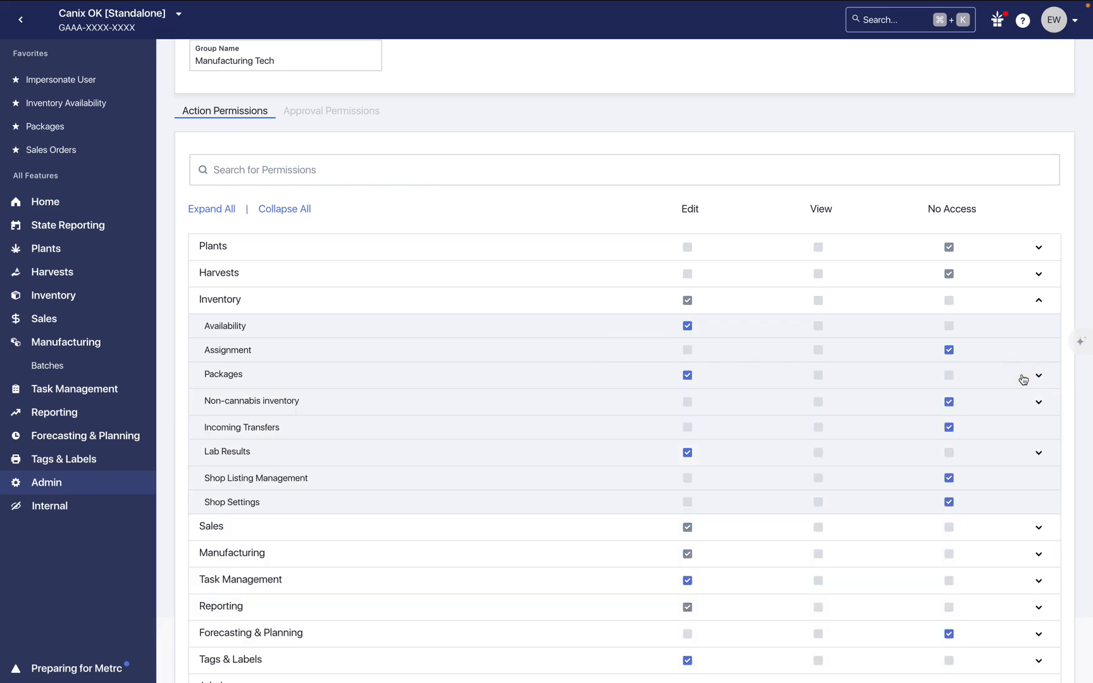
Grant Edit on Non-cannabis inventory, but set Non-Cannabis Costs and Bill of Materials (Recipes) to View, and collapse the Inventory category.
{"action": "left_click", "coordinate": [726, 406]}
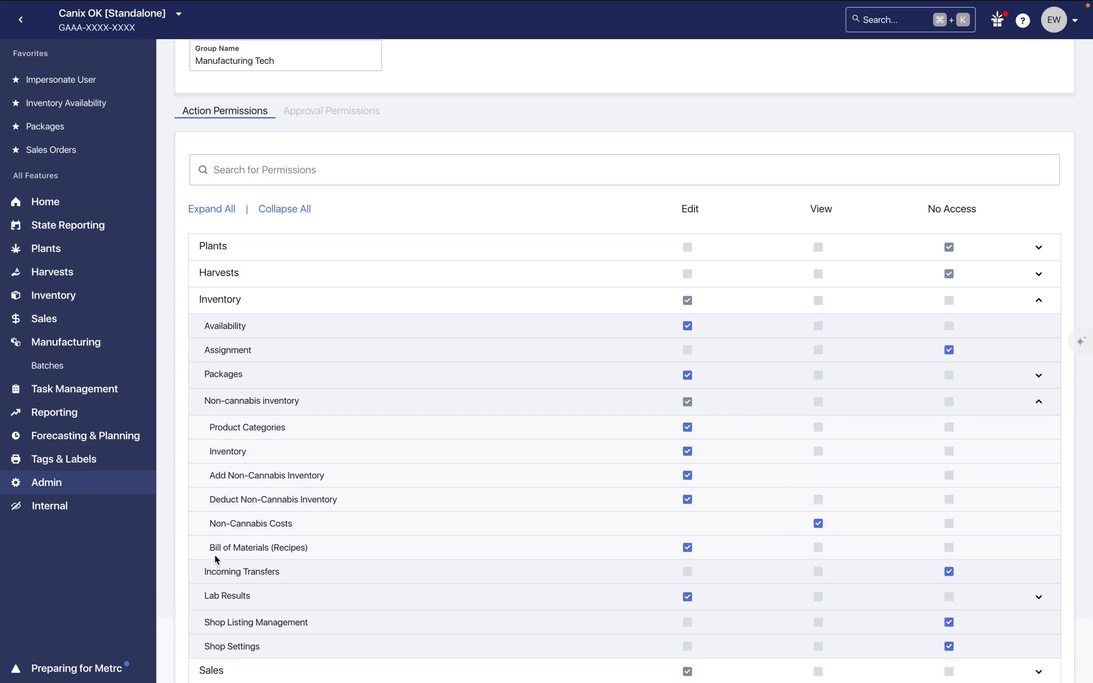
{"action": "left_click", "coordinate": [818, 548]}
{"action": "left_click", "coordinate": [1029, 403]}
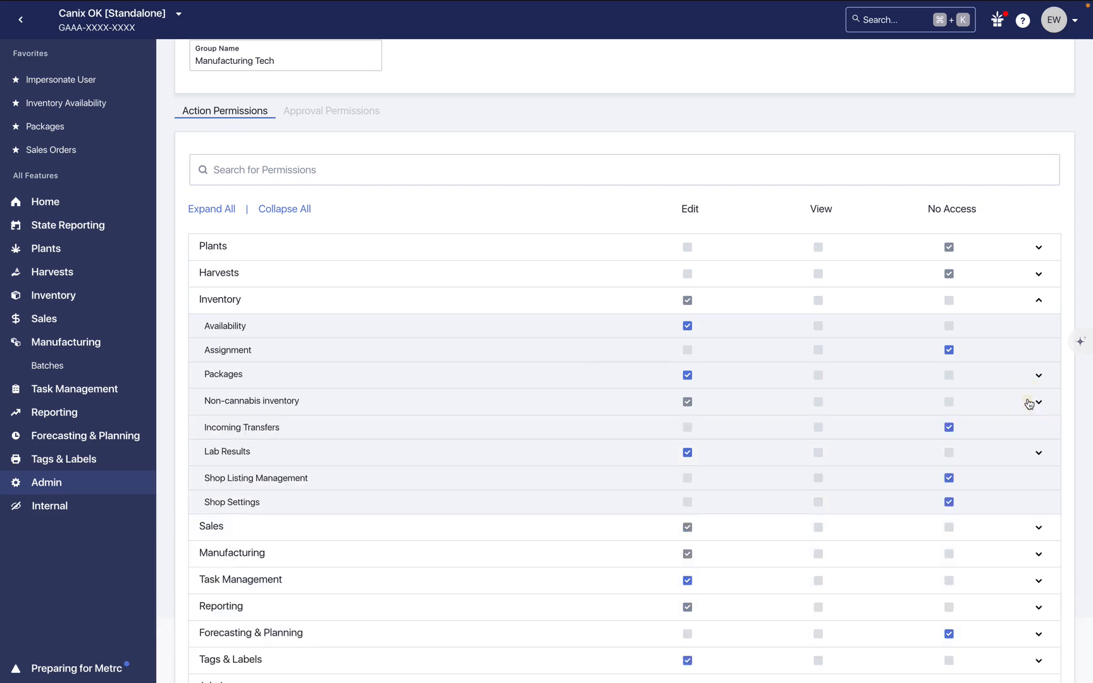
{"action": "left_click", "coordinate": [1025, 305]}
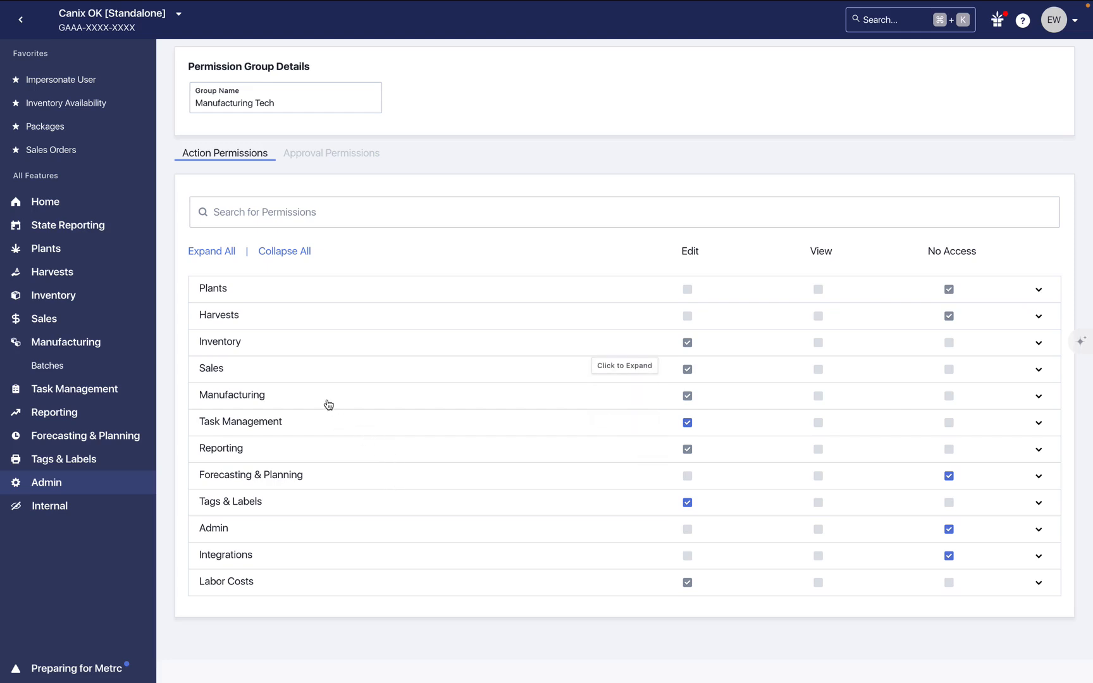
Set the whole Sales, Harvests and Plants categories to No Access.
{"action": "left_click", "coordinate": [951, 372]}
{"action": "left_click", "coordinate": [950, 371]}
{"action": "left_click", "coordinate": [949, 316]}
{"action": "left_click", "coordinate": [950, 291]}
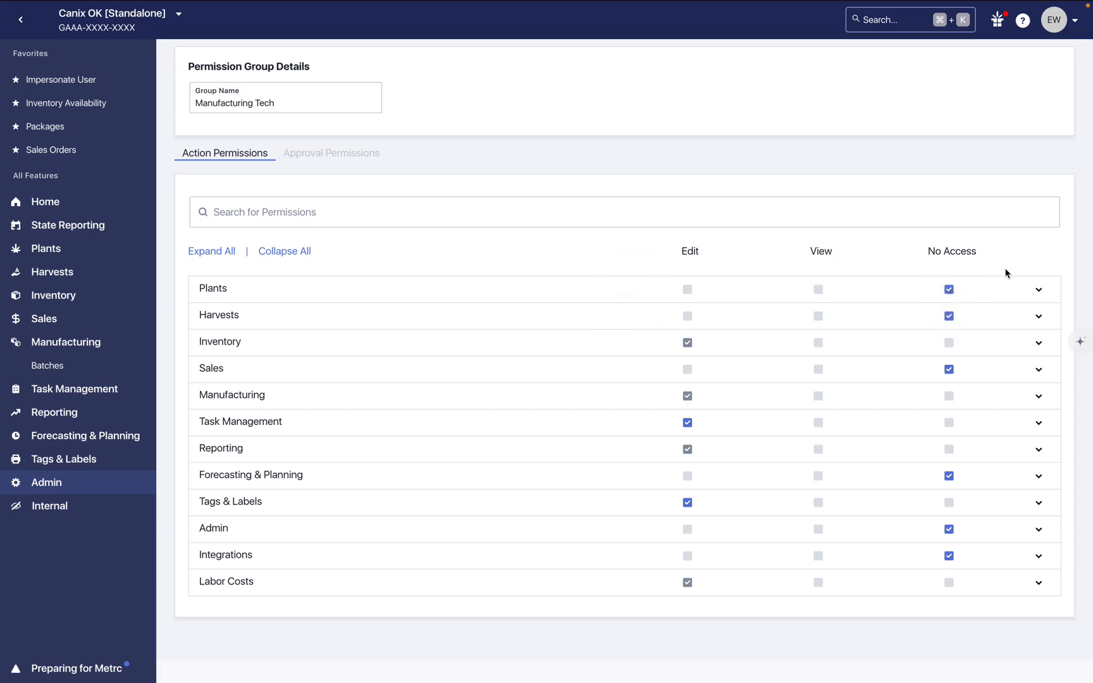
In the Approval Permissions, enable Can Approve for Manufacturing, covering Submit Manufacturing Run.
{"action": "scroll", "coordinate": [1005, 274], "scroll_direction": "up", "scroll_amount": 2}
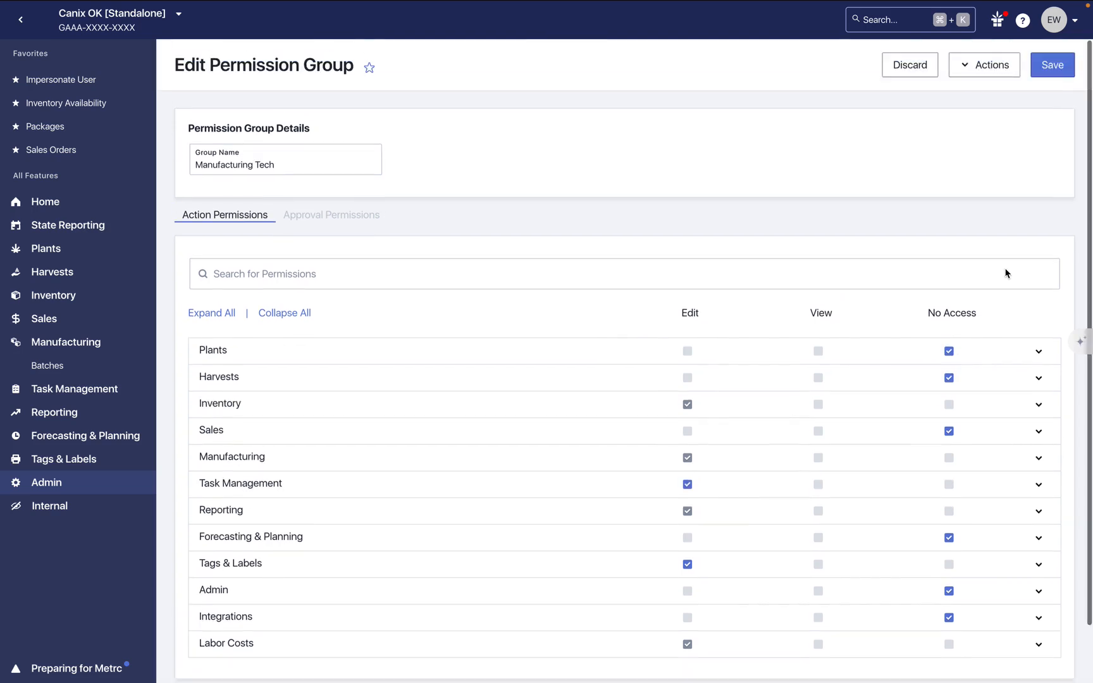
{"action": "left_click", "coordinate": [360, 218]}
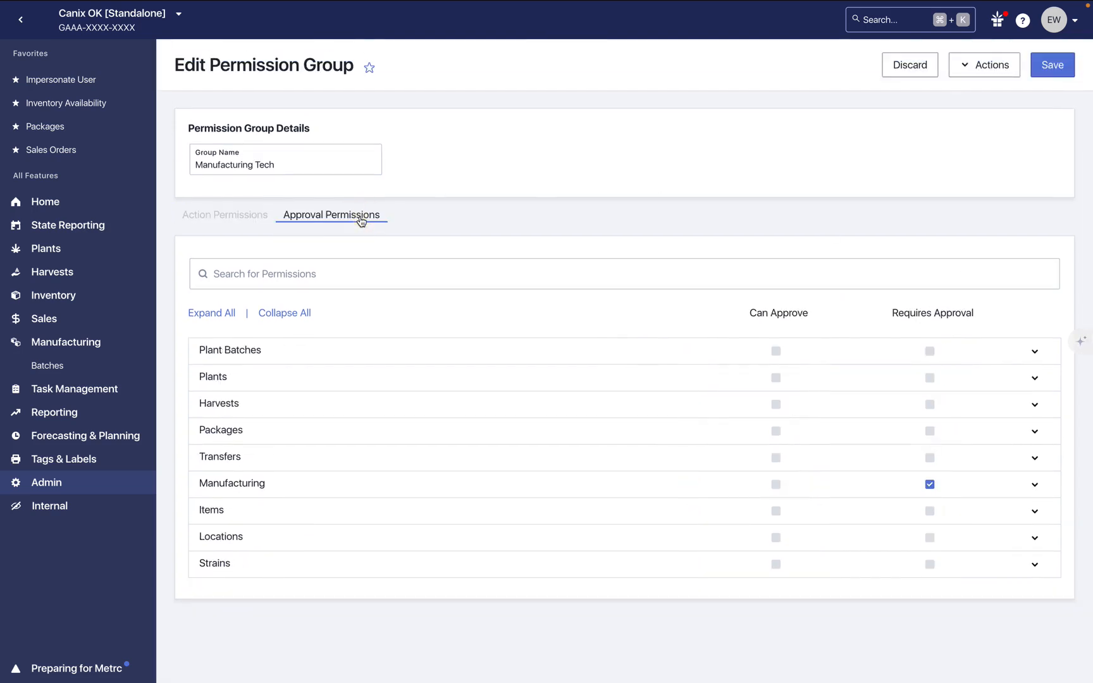
{"action": "left_click", "coordinate": [642, 492]}
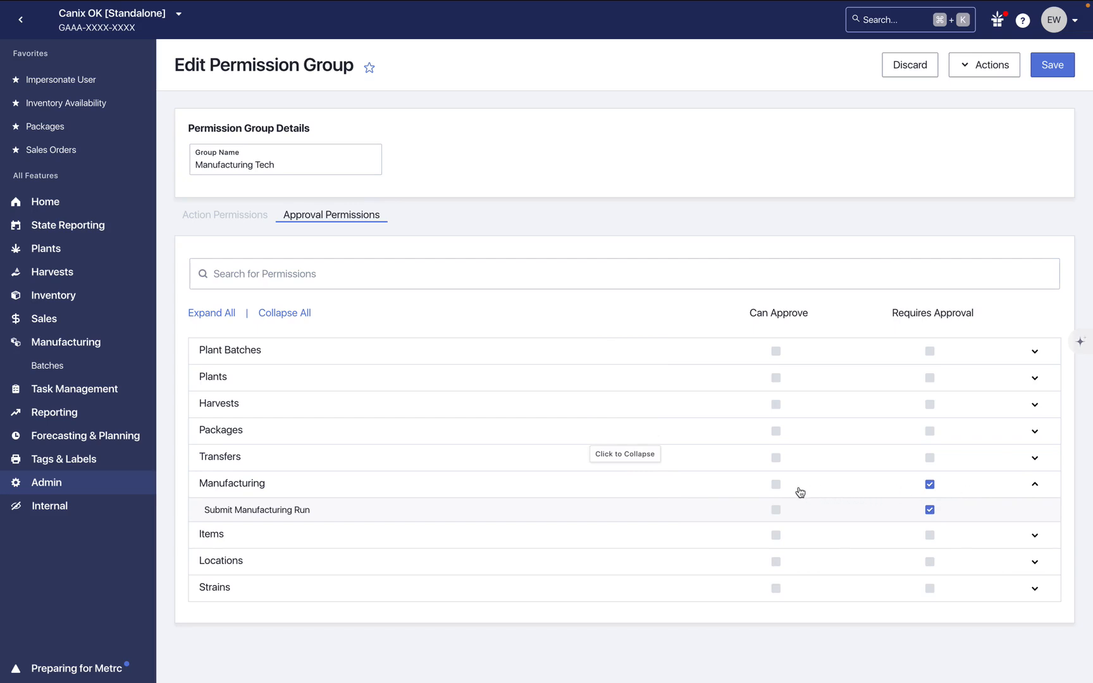
{"action": "left_click", "coordinate": [776, 485]}
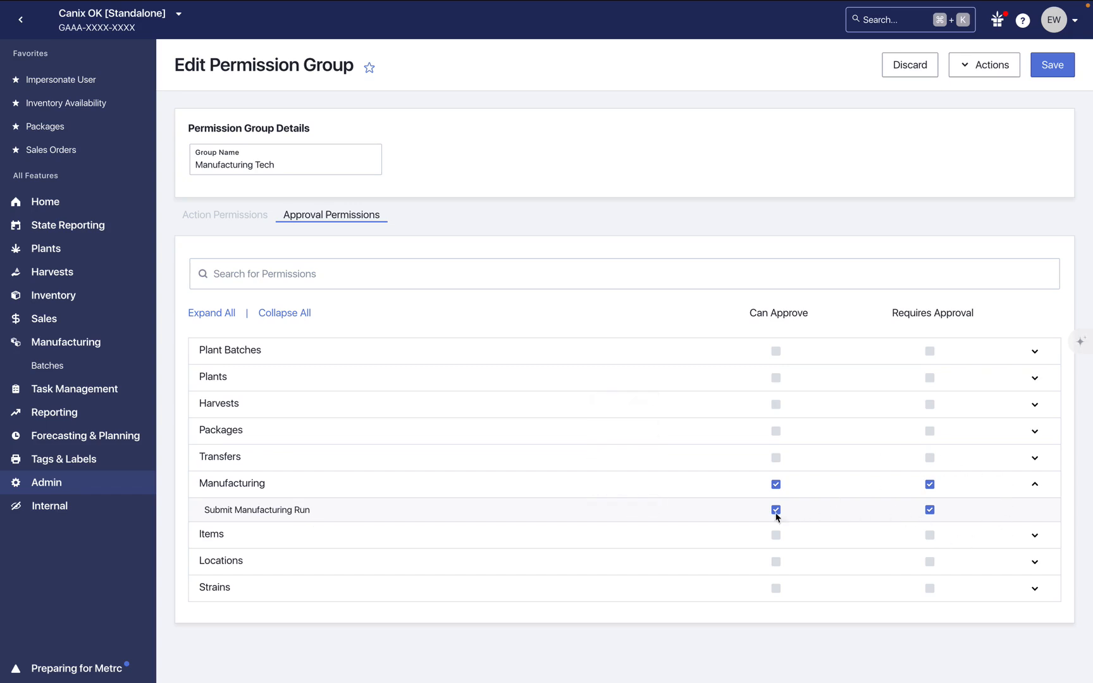
Reveal the Admin pages in the navigation and save the Manufacturing Tech permission group.
{"action": "left_click", "coordinate": [67, 487]}
{"action": "mouse_move", "coordinate": [102, 575]}
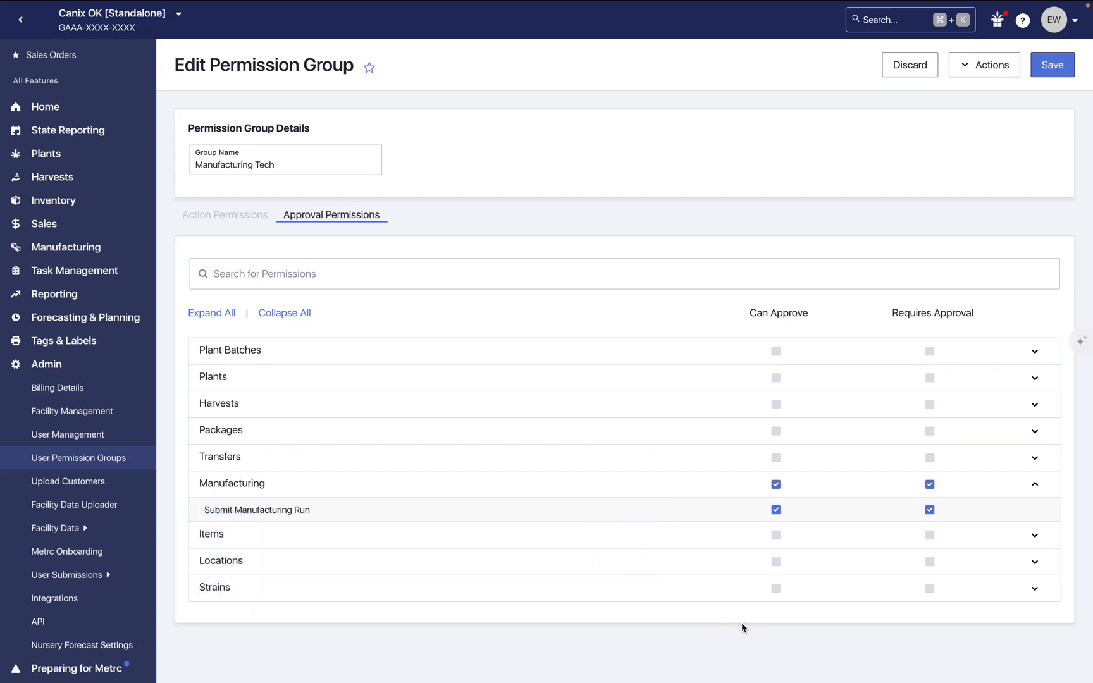
{"action": "left_click", "coordinate": [1055, 63]}
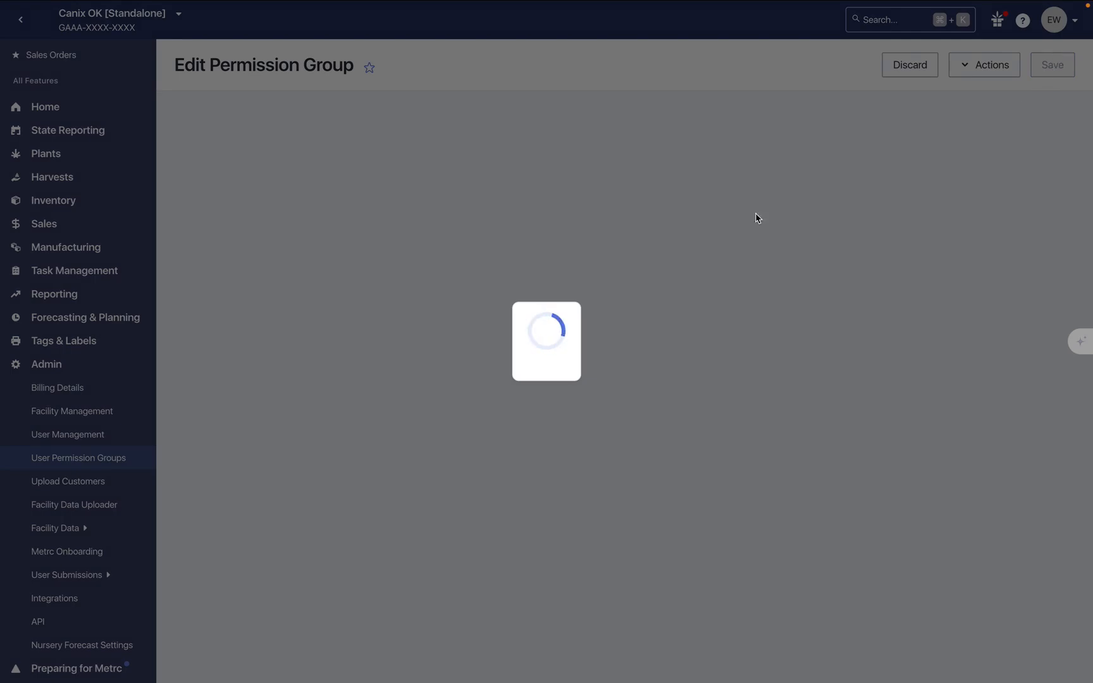